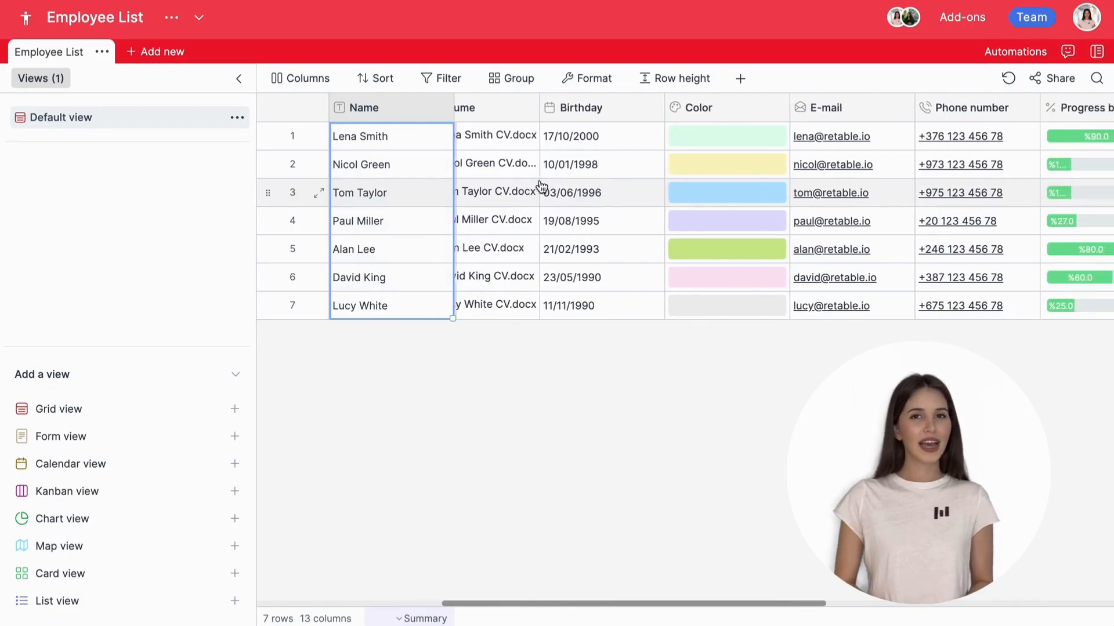
{"action": "scroll", "coordinate": [541, 186], "scroll_direction": "right", "scroll_amount": 5}
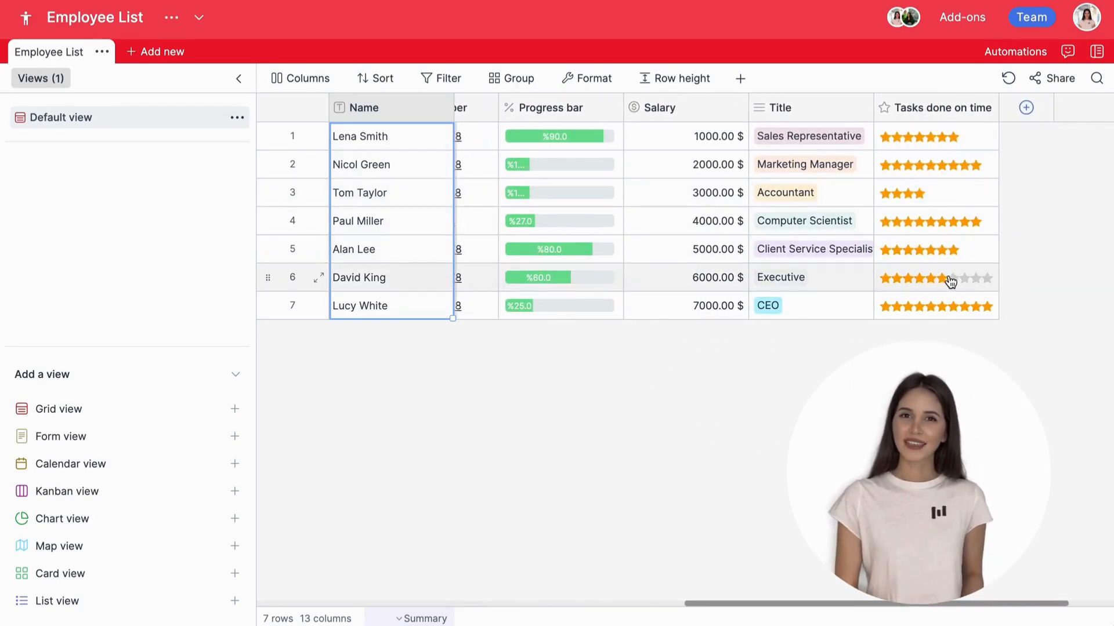
Step: Raise row 6's Tasks done on time rating to seven stars, then return to the first columns
{"action": "left_click", "coordinate": [951, 280]}
{"action": "scroll", "coordinate": [951, 282], "scroll_direction": "left", "scroll_amount": 8}
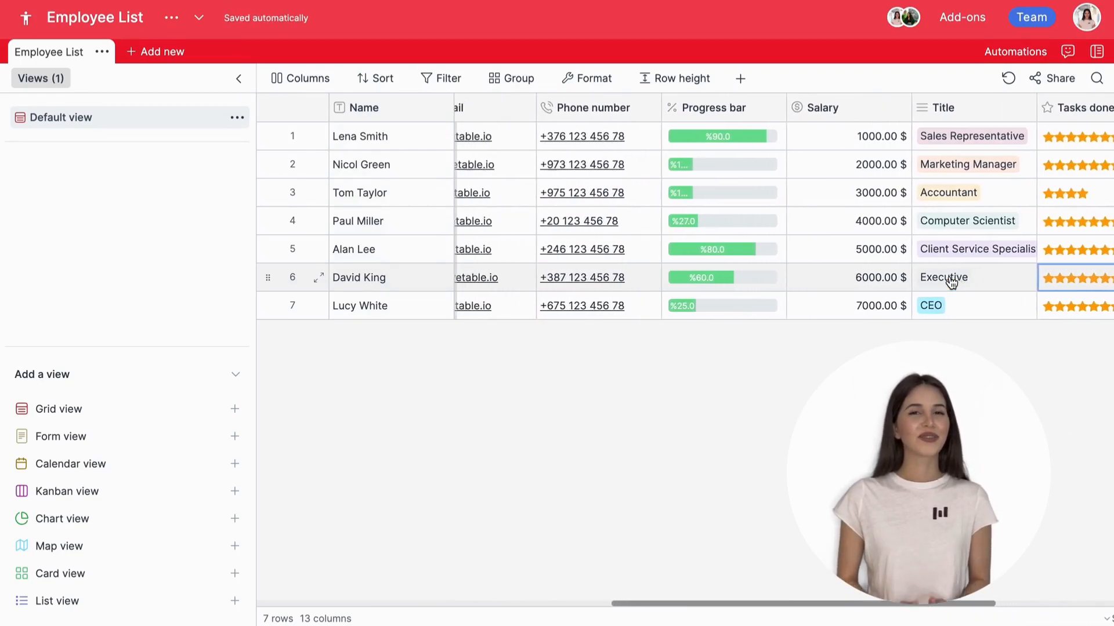
{"action": "scroll", "coordinate": [951, 282], "scroll_direction": "left", "scroll_amount": 8}
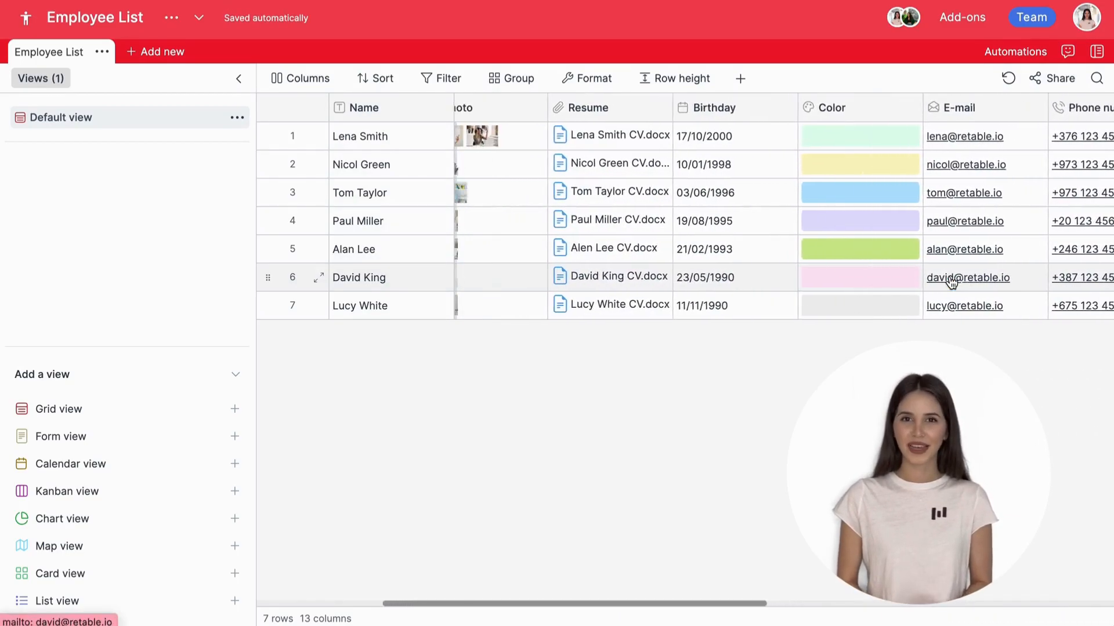
{"action": "scroll", "coordinate": [951, 283], "scroll_direction": "left", "scroll_amount": 4}
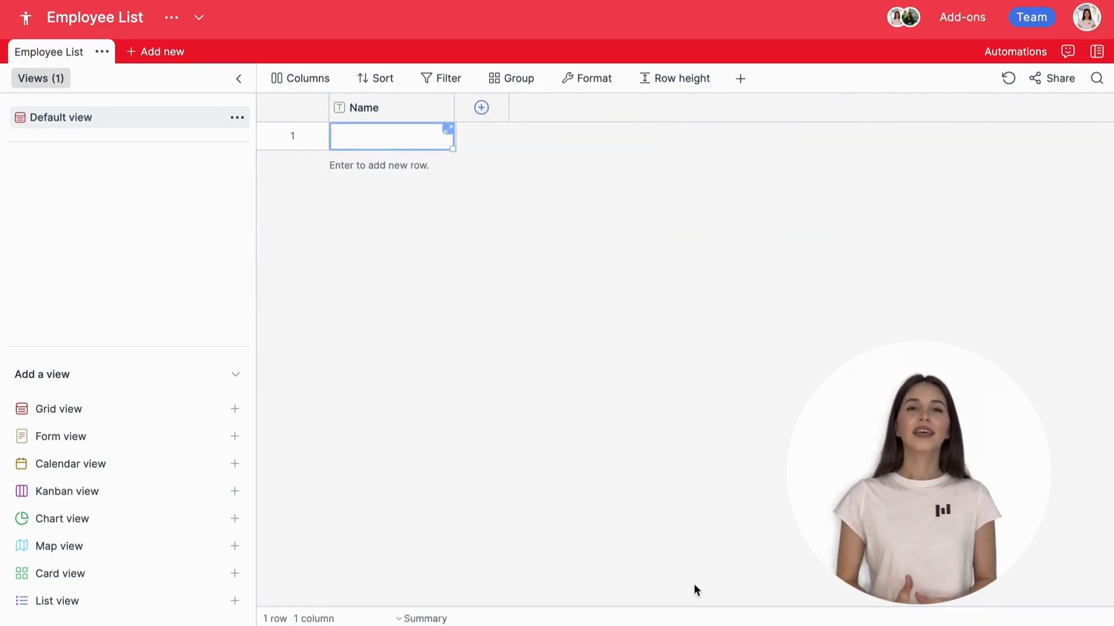
Step: Add a new column and browse the column types list, keeping it as a Text column
{"action": "left_click", "coordinate": [482, 108]}
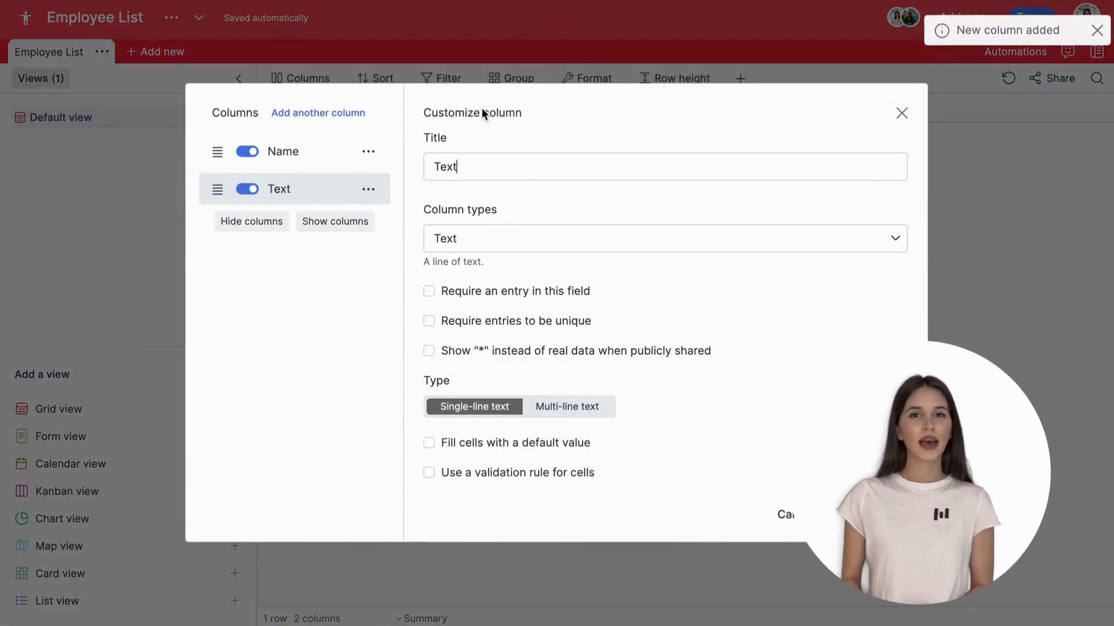
{"action": "left_click", "coordinate": [528, 238]}
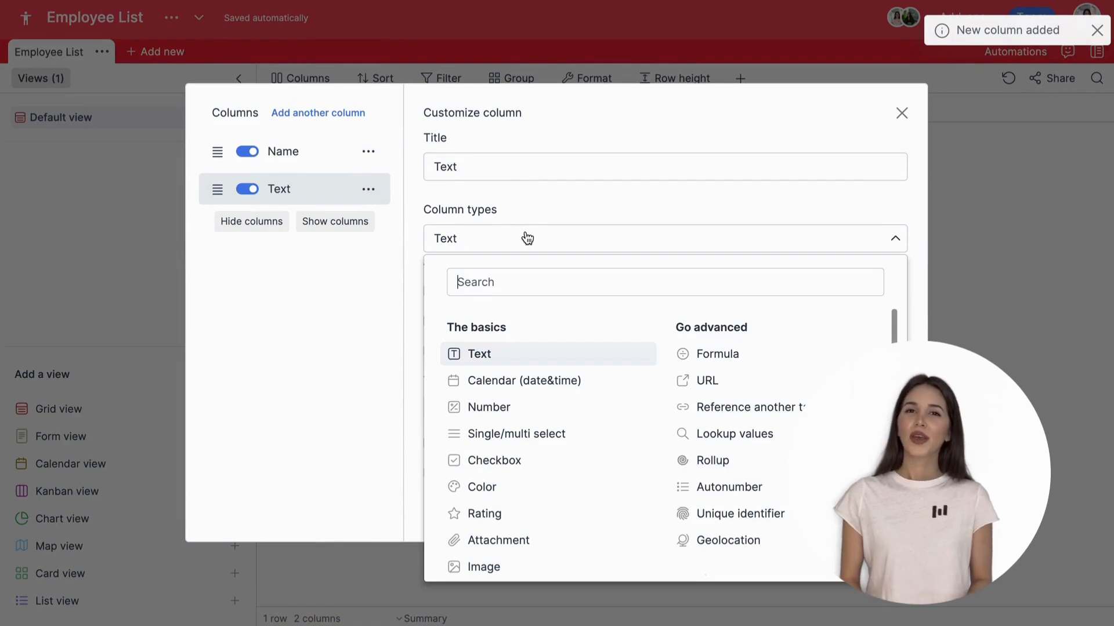
{"action": "scroll", "coordinate": [632, 370], "scroll_direction": "down", "scroll_amount": 3}
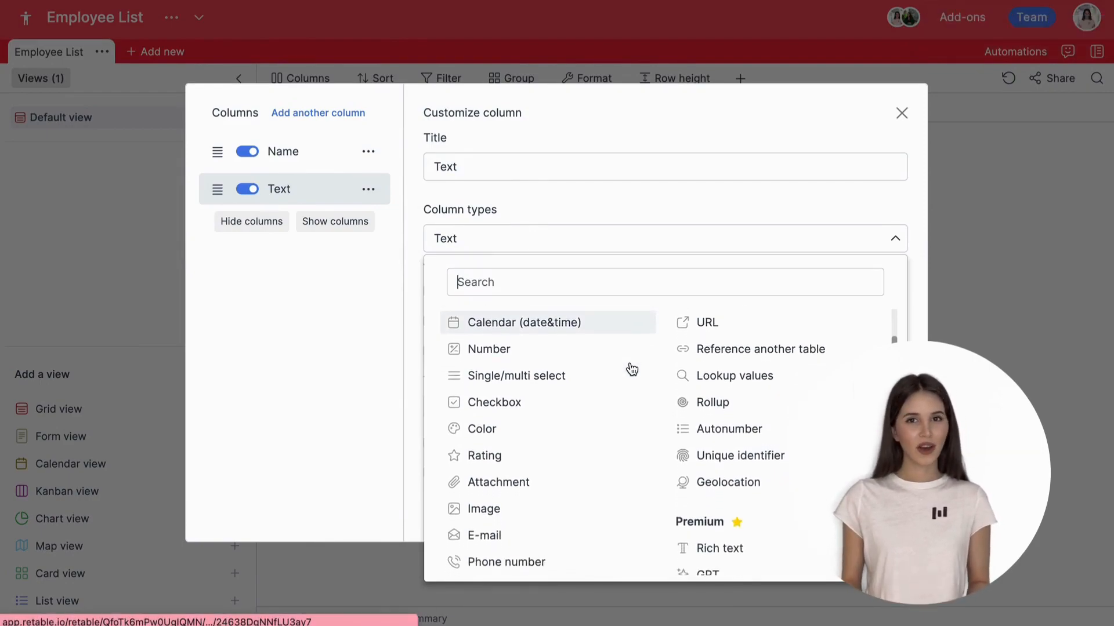
{"action": "scroll", "coordinate": [631, 370], "scroll_direction": "down", "scroll_amount": 3}
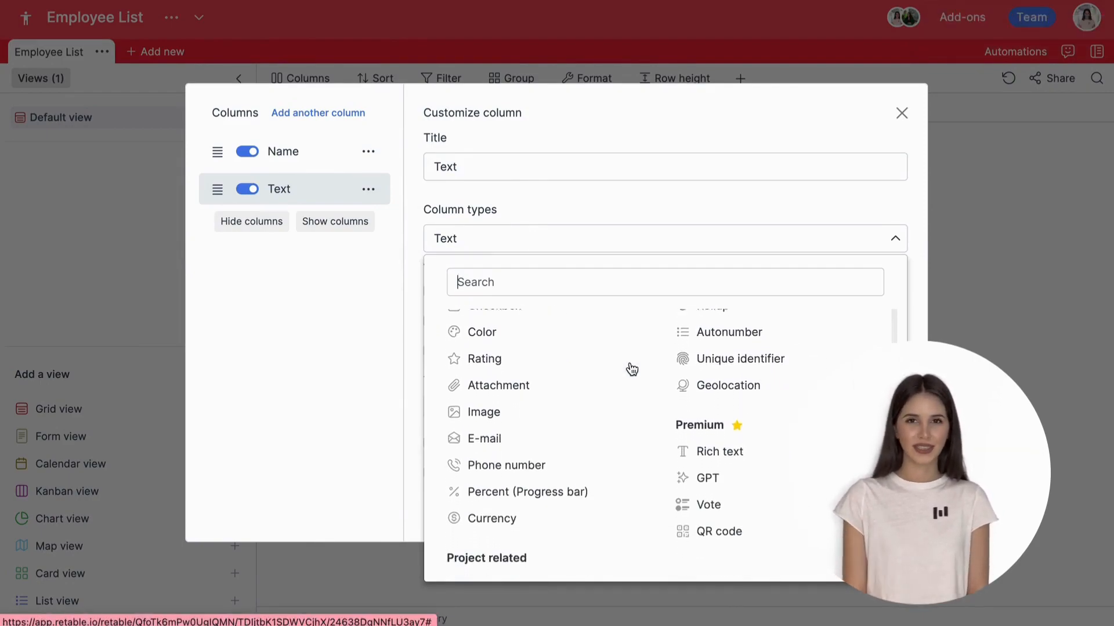
{"action": "scroll", "coordinate": [632, 370], "scroll_direction": "down", "scroll_amount": 3}
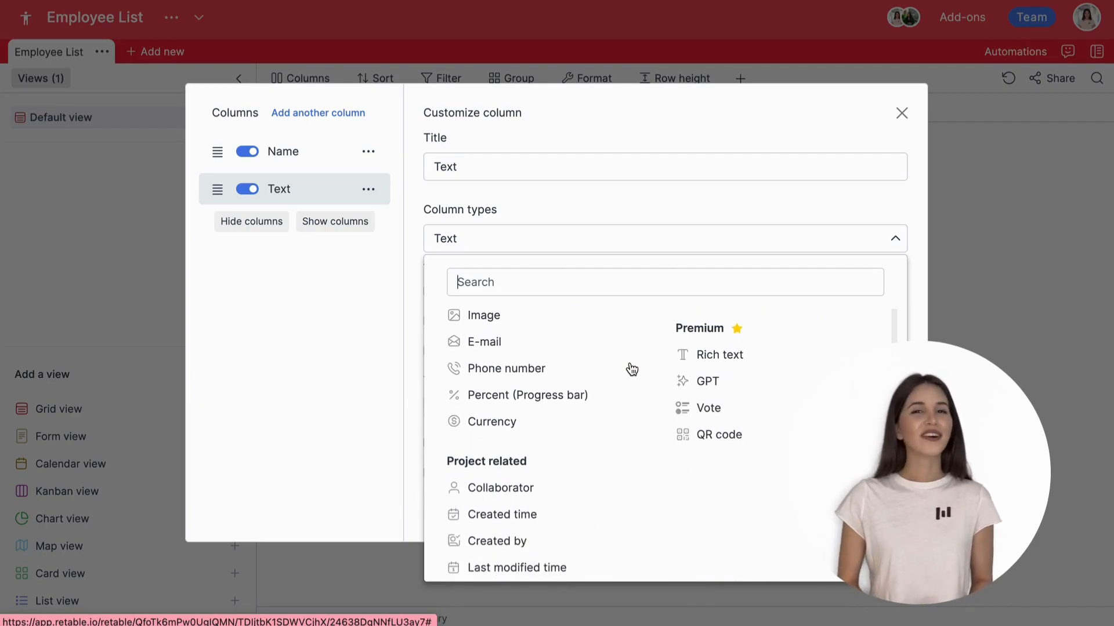
{"action": "scroll", "coordinate": [631, 370], "scroll_direction": "up", "scroll_amount": 3}
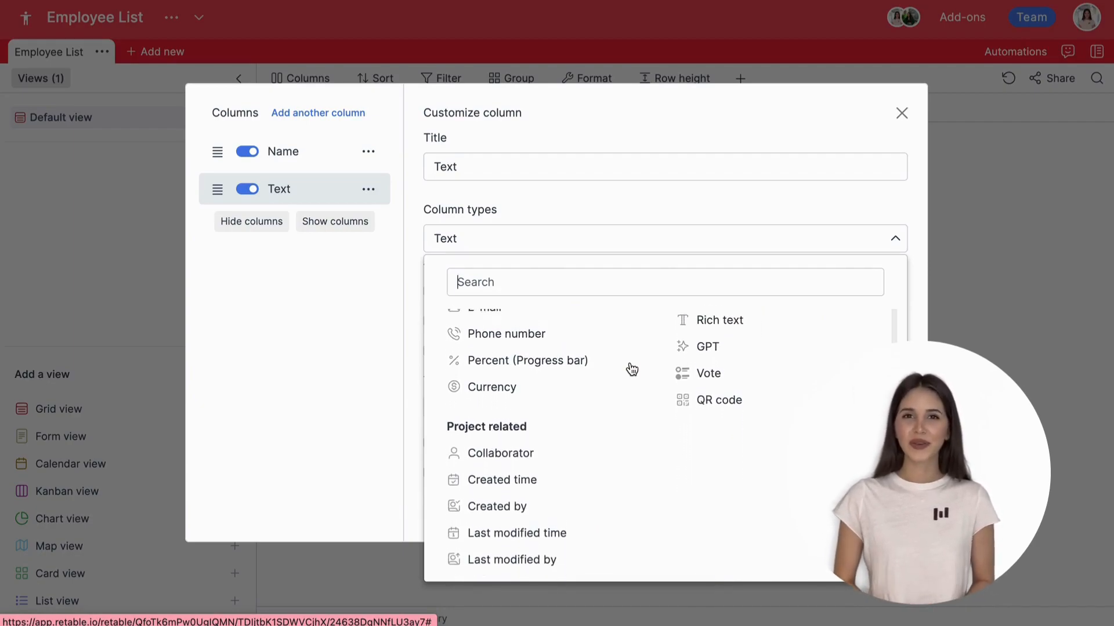
{"action": "scroll", "coordinate": [632, 370], "scroll_direction": "up", "scroll_amount": 4}
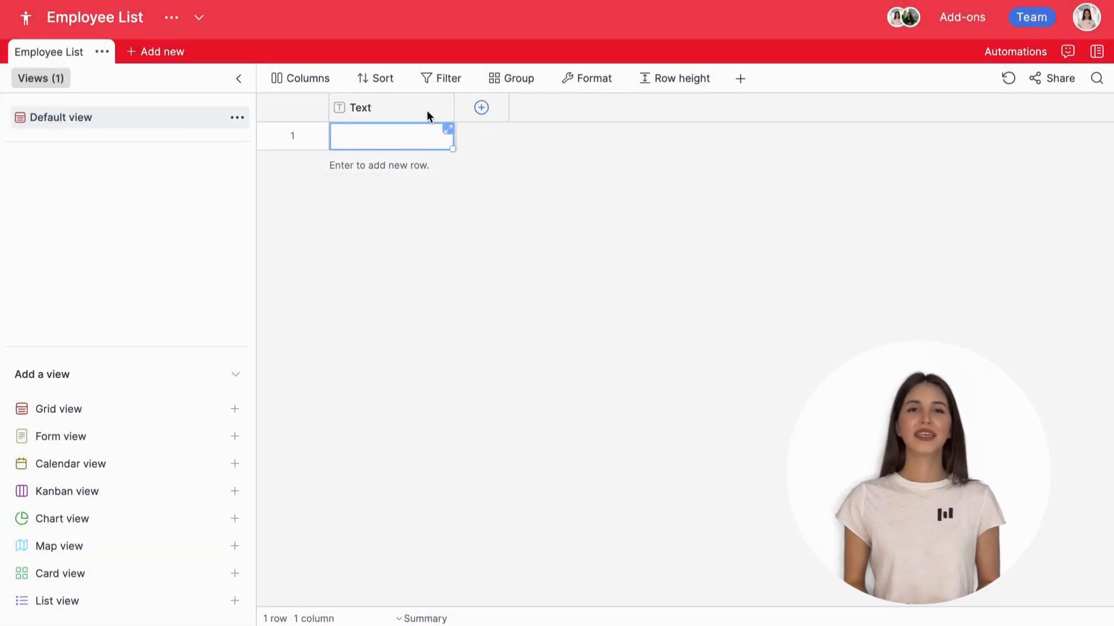
Step: Title the column Name as single-line text and enter the employee names row by row
{"action": "left_click", "coordinate": [427, 109]}
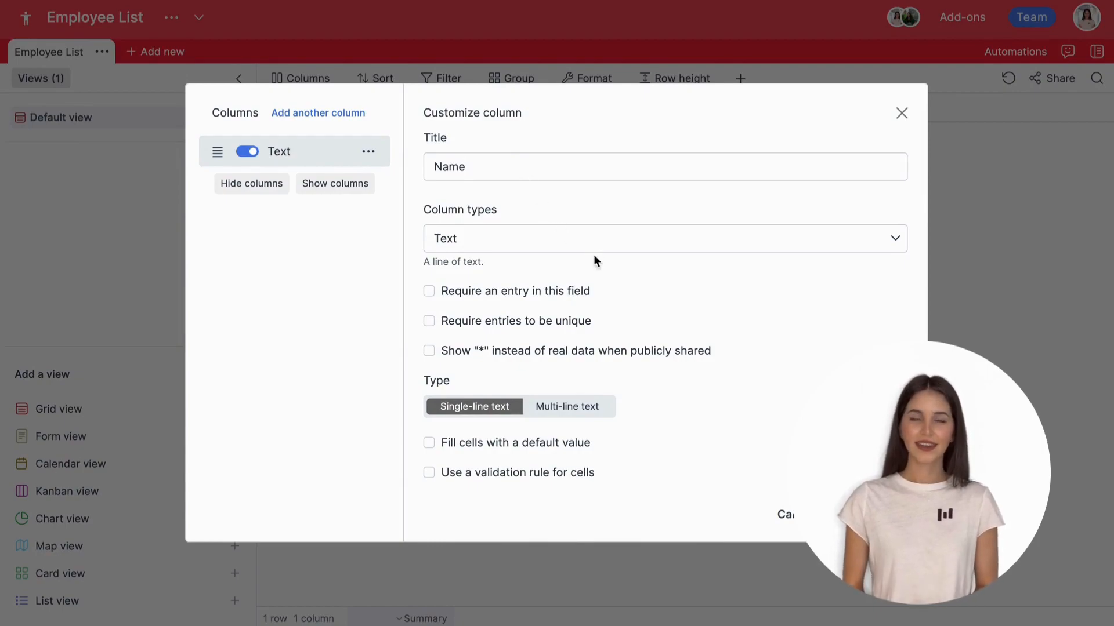
{"action": "left_click", "coordinate": [538, 413]}
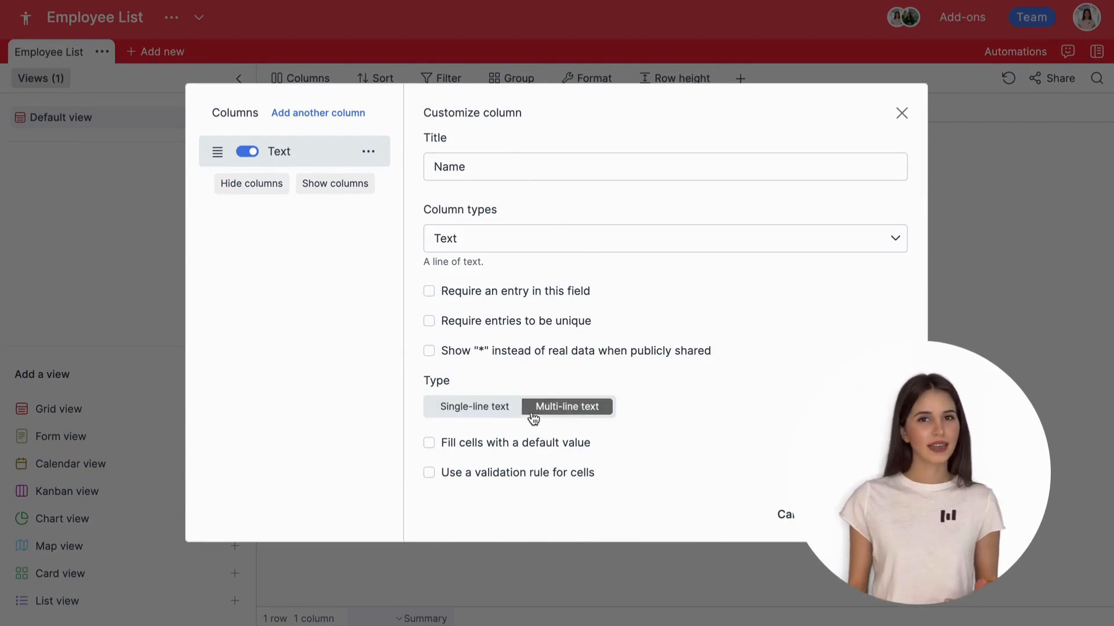
{"action": "left_click", "coordinate": [504, 410]}
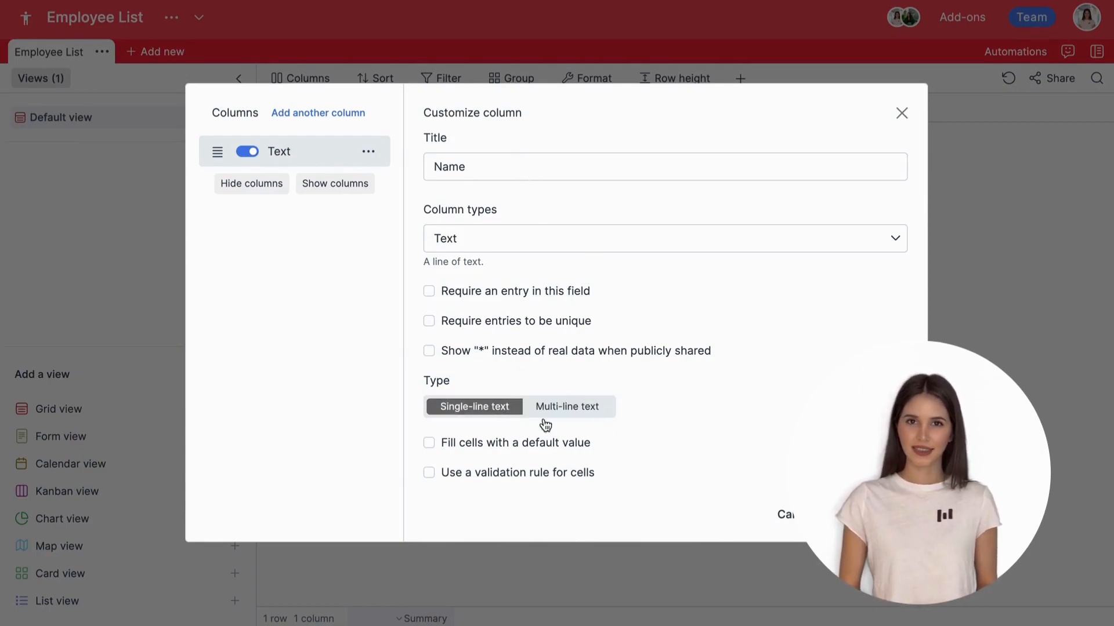
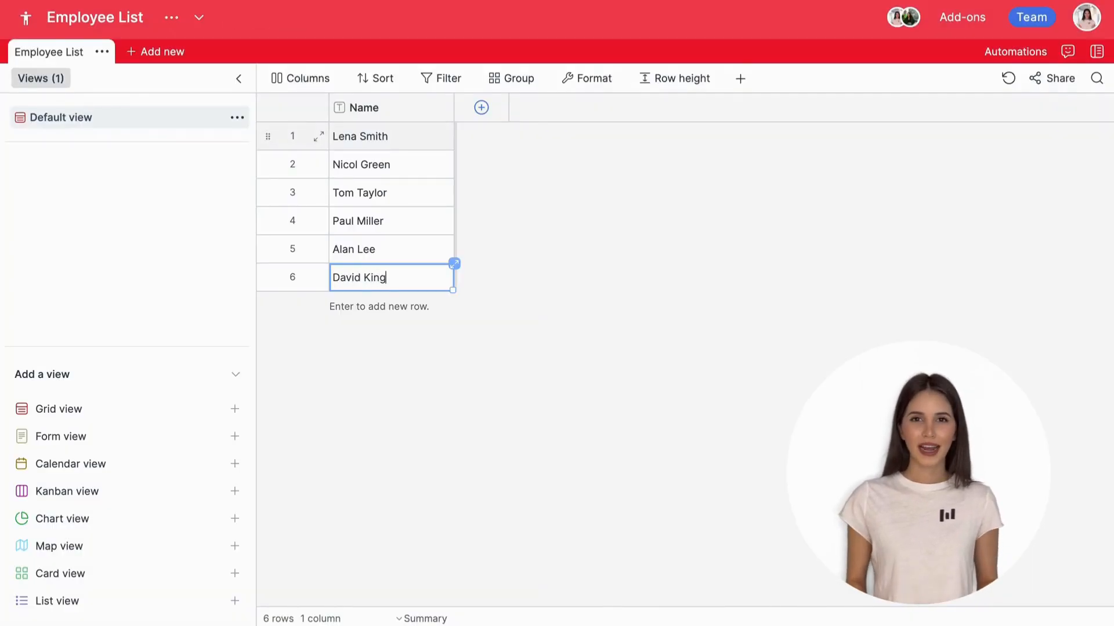
{"action": "key", "text": "Return"}
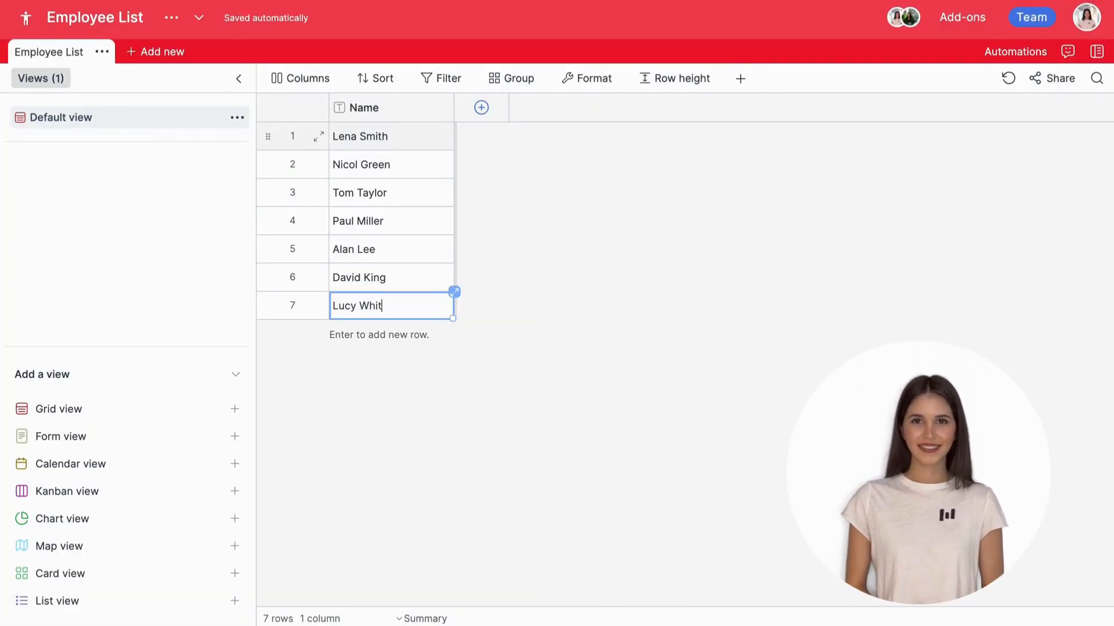
Step: Add a Number column titled Years of experience with Integer (1) format
{"action": "left_click", "coordinate": [498, 123]}
{"action": "left_click", "coordinate": [490, 236]}
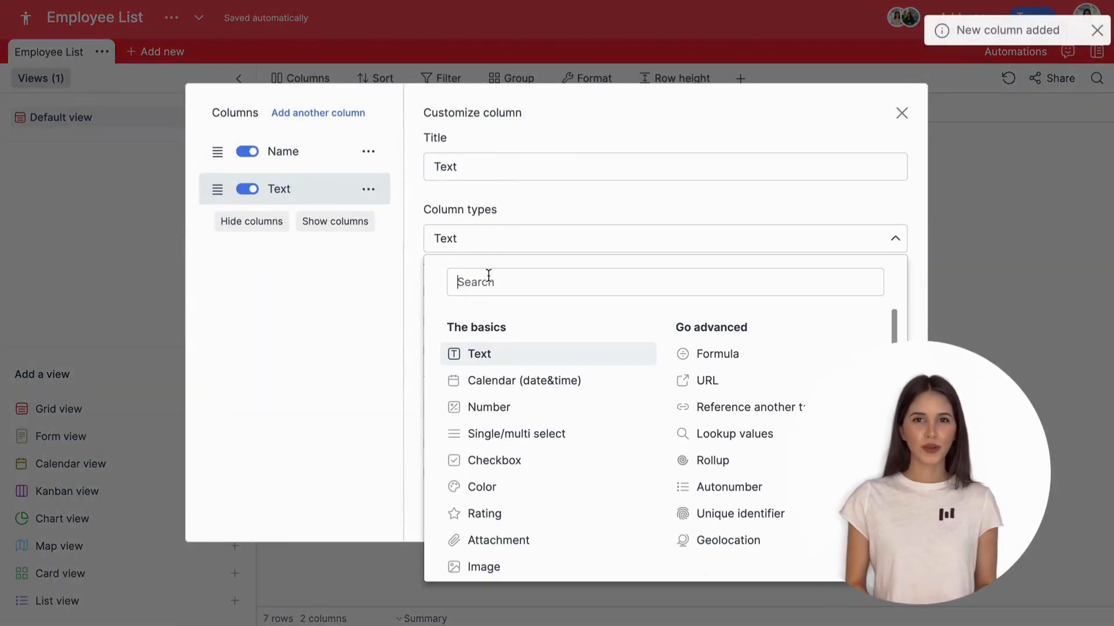
{"action": "left_click", "coordinate": [497, 404]}
{"action": "triple_click", "coordinate": [530, 156]}
{"action": "type", "text": "Years of experience"}
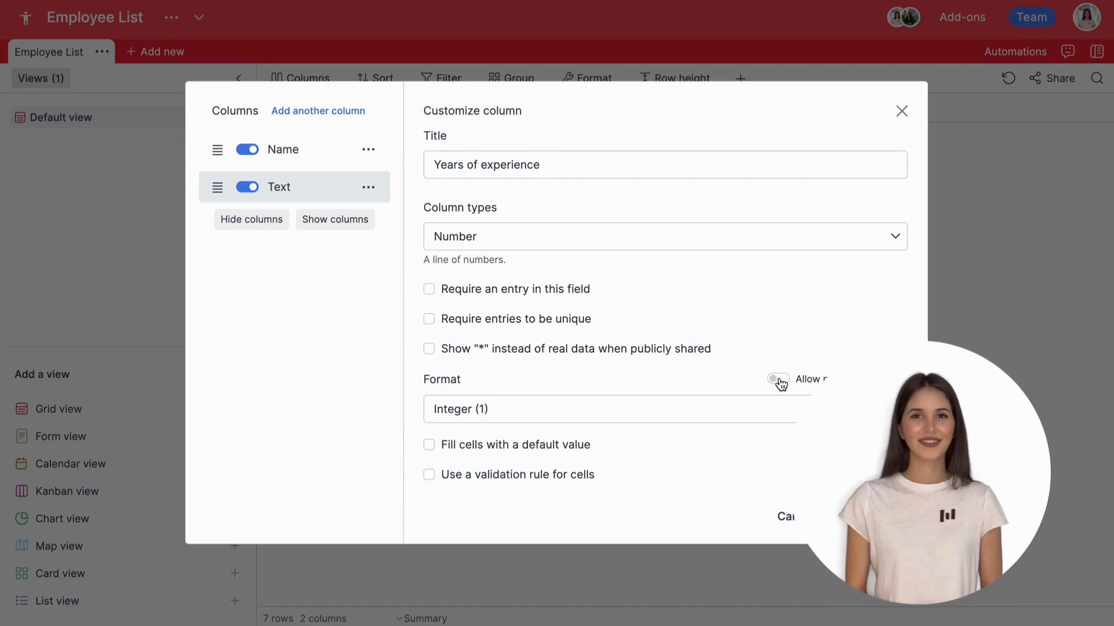
{"action": "left_click", "coordinate": [770, 418]}
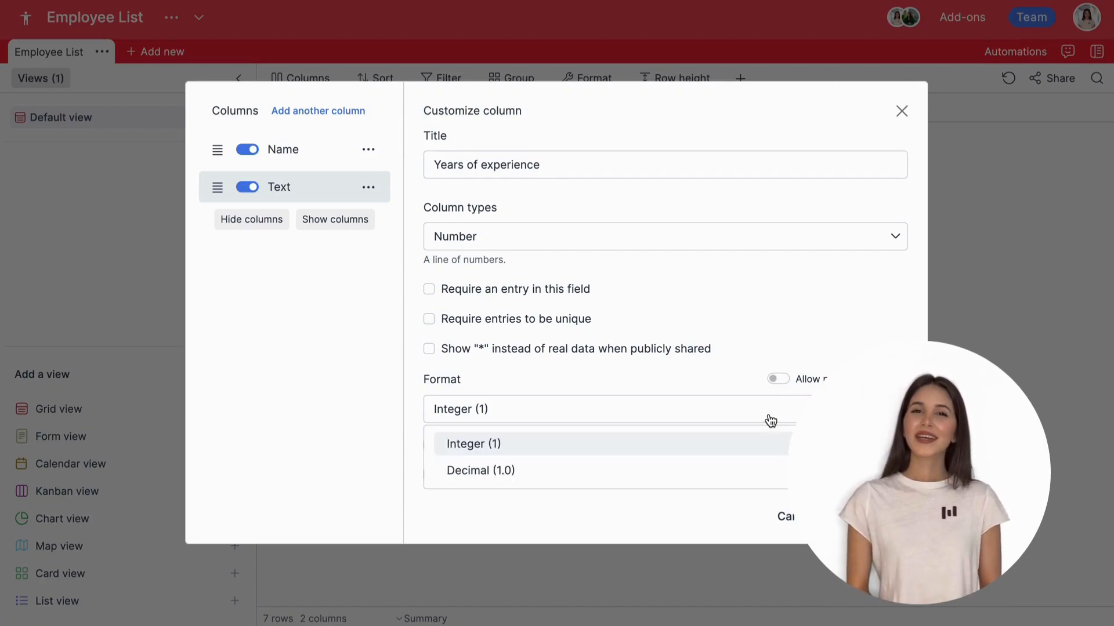
{"action": "left_click", "coordinate": [755, 456]}
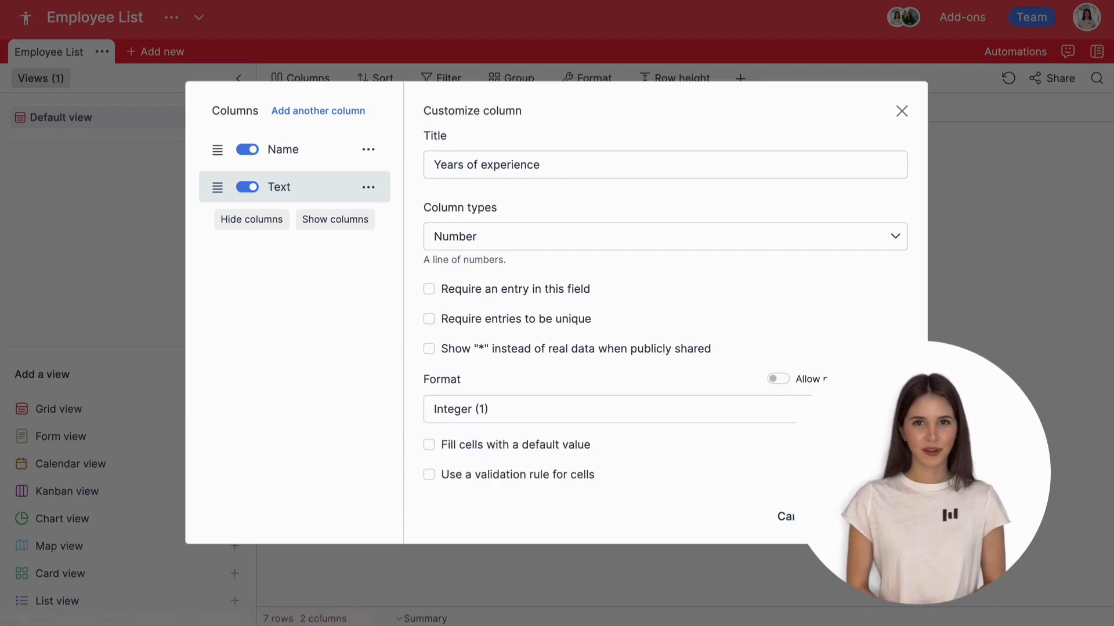
{"action": "left_click", "coordinate": [873, 516]}
Step: Fill the Years of experience column with 1 through 7 down the rows
{"action": "left_click", "coordinate": [530, 138]}
{"action": "type", "text": "1 2 3 4 5 6"}
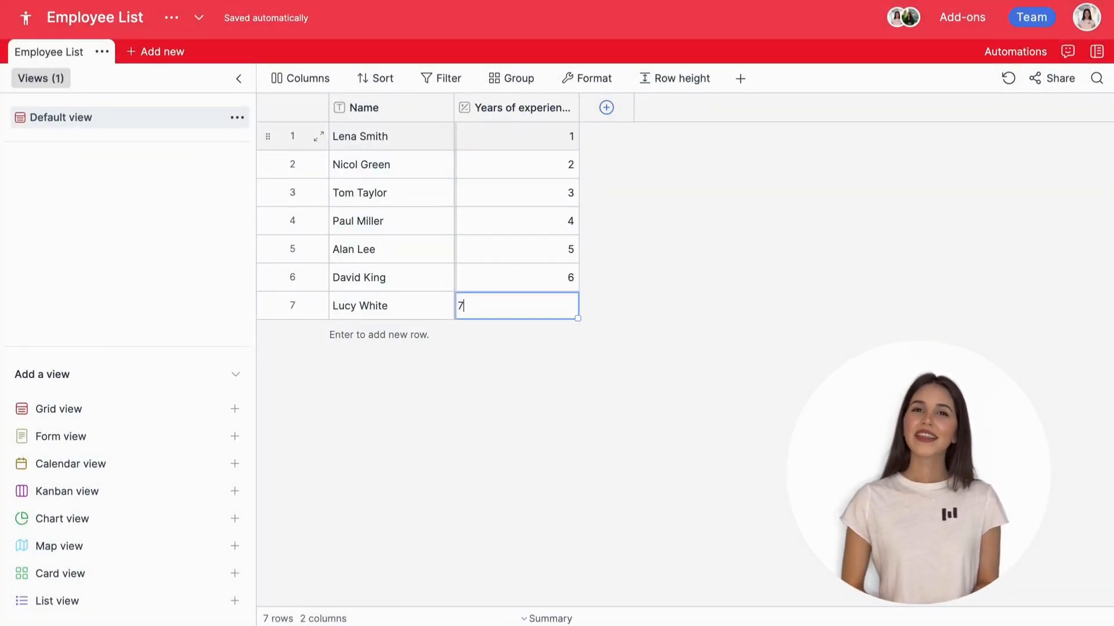
{"action": "left_click", "coordinate": [609, 107]}
Step: Make the new column a Checkbox column titled On time
{"action": "left_click", "coordinate": [590, 233]}
{"action": "left_click", "coordinate": [540, 455]}
{"action": "key", "text": "ctrl+a"}
{"action": "type", "text": "O"}
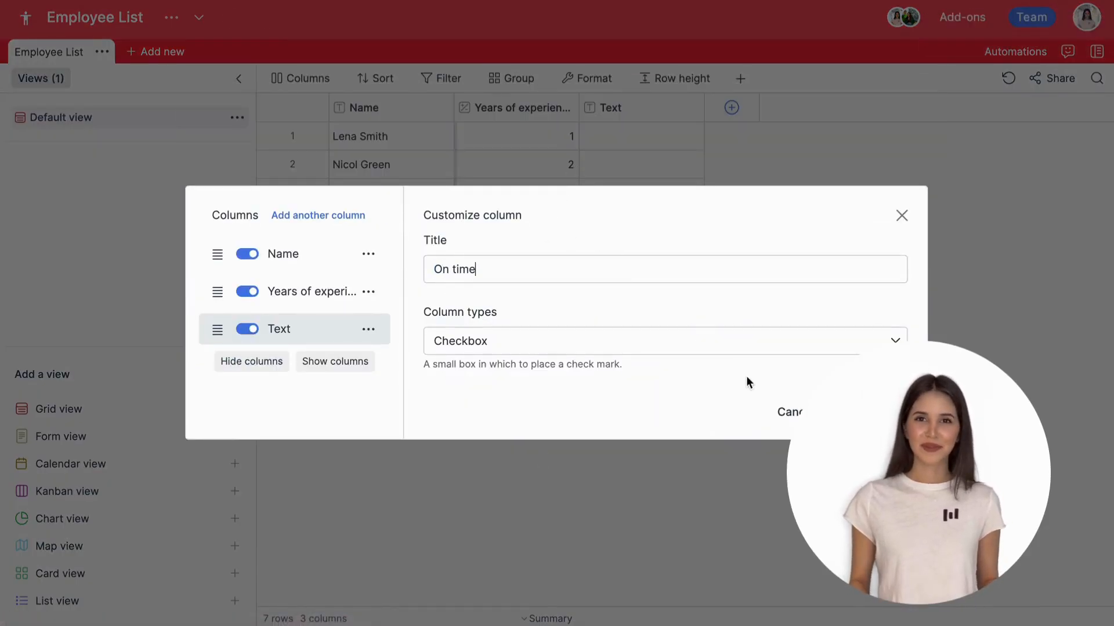
{"action": "key", "text": "Return"}
Step: Tick On time for rows 1, 2, 4, 6 and 7
{"action": "left_click", "coordinate": [641, 137]}
{"action": "left_click", "coordinate": [642, 165]}
{"action": "left_click", "coordinate": [641, 221]}
{"action": "left_click", "coordinate": [641, 278]}
{"action": "left_click", "coordinate": [642, 306]}
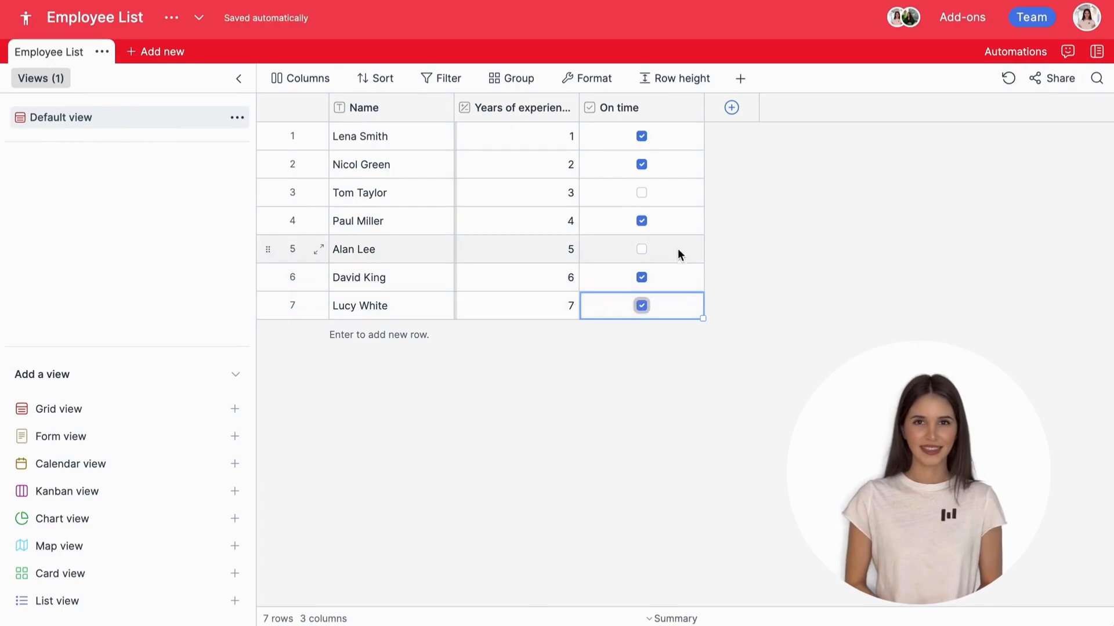
{"action": "left_click", "coordinate": [727, 110]}
{"action": "left_click", "coordinate": [571, 240]}
Step: Make the new column a Photo image column and add the first employee's photo to row 1
{"action": "scroll", "coordinate": [527, 420], "scroll_direction": "down", "scroll_amount": 3}
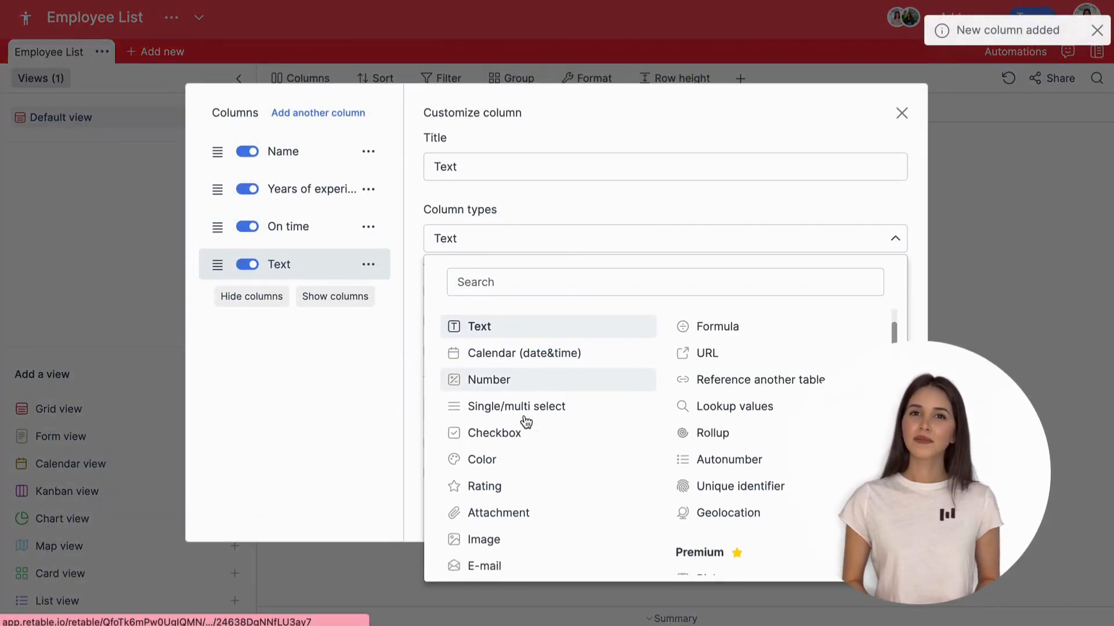
{"action": "left_click", "coordinate": [515, 476]}
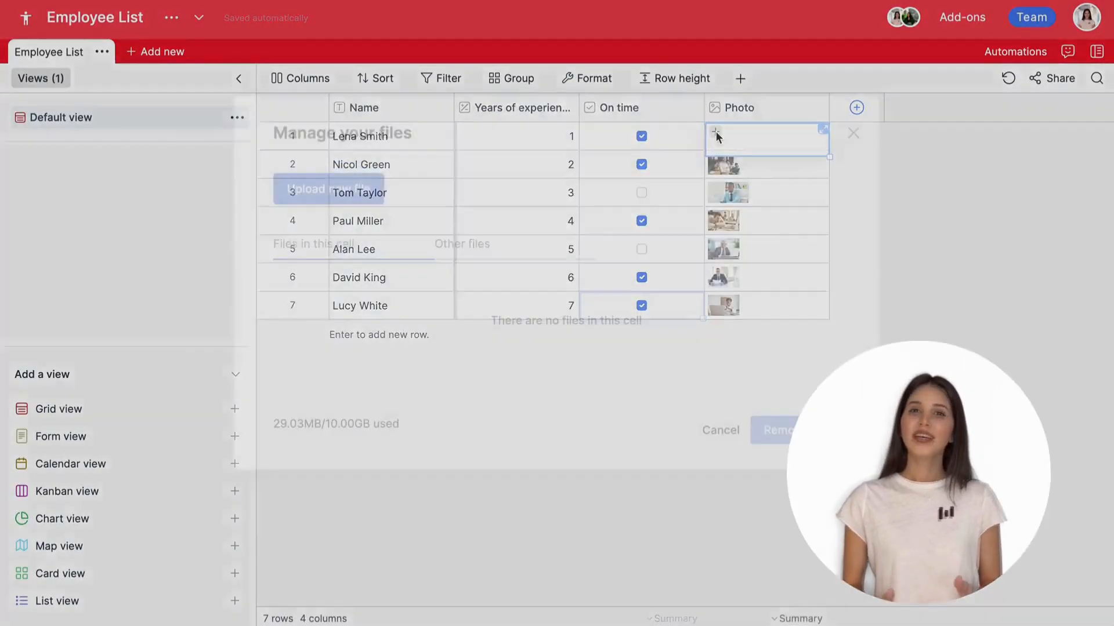
{"action": "left_click", "coordinate": [451, 276]}
{"action": "scroll", "coordinate": [449, 273], "scroll_direction": "down", "scroll_amount": 3}
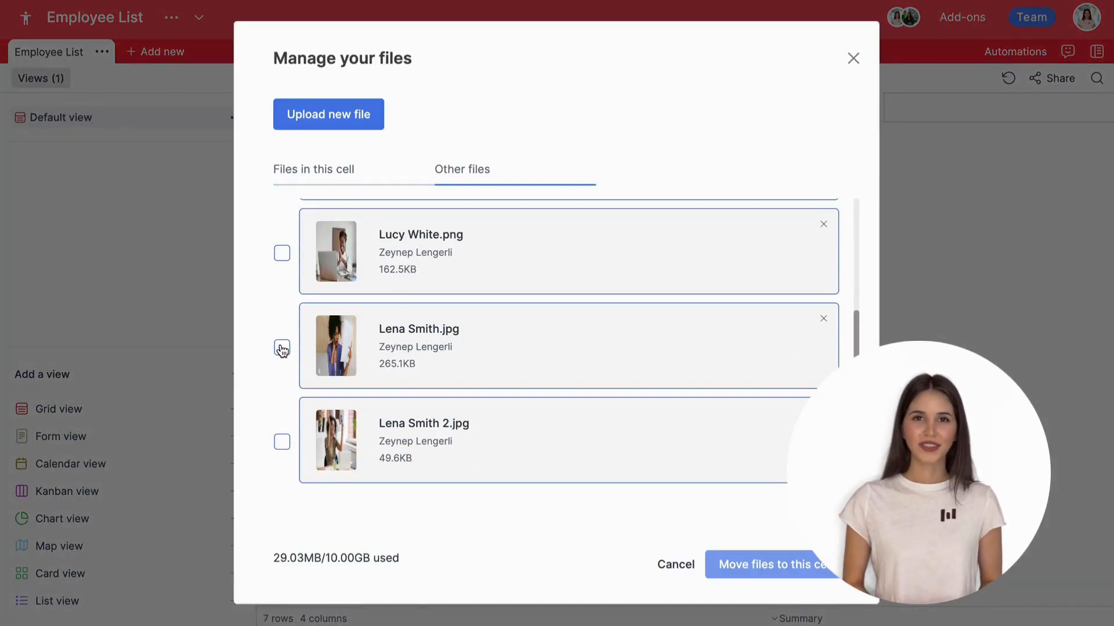
{"action": "left_click", "coordinate": [282, 349]}
{"action": "left_click", "coordinate": [722, 558]}
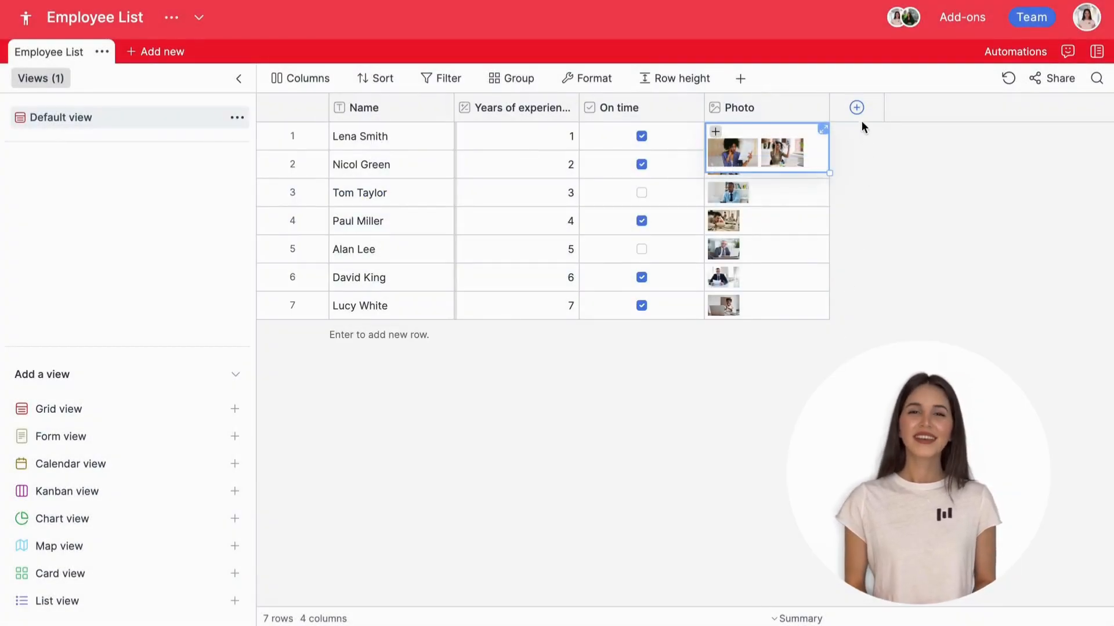
Step: Add a Resume attachment column and attach the first employee's CV file
{"action": "left_click", "coordinate": [857, 108]}
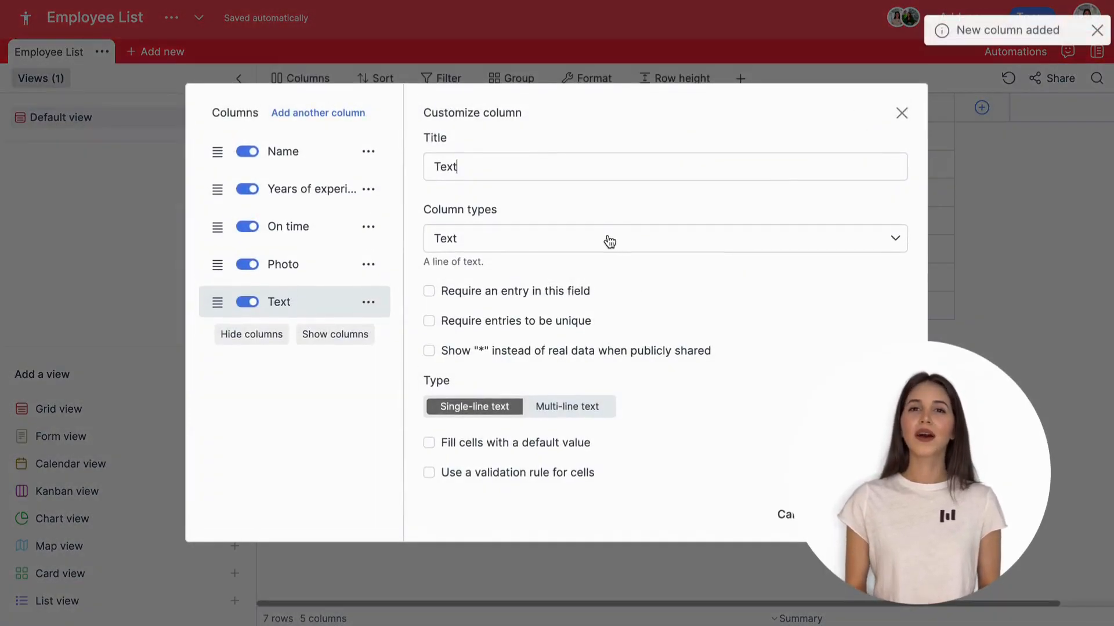
{"action": "left_click", "coordinate": [609, 241]}
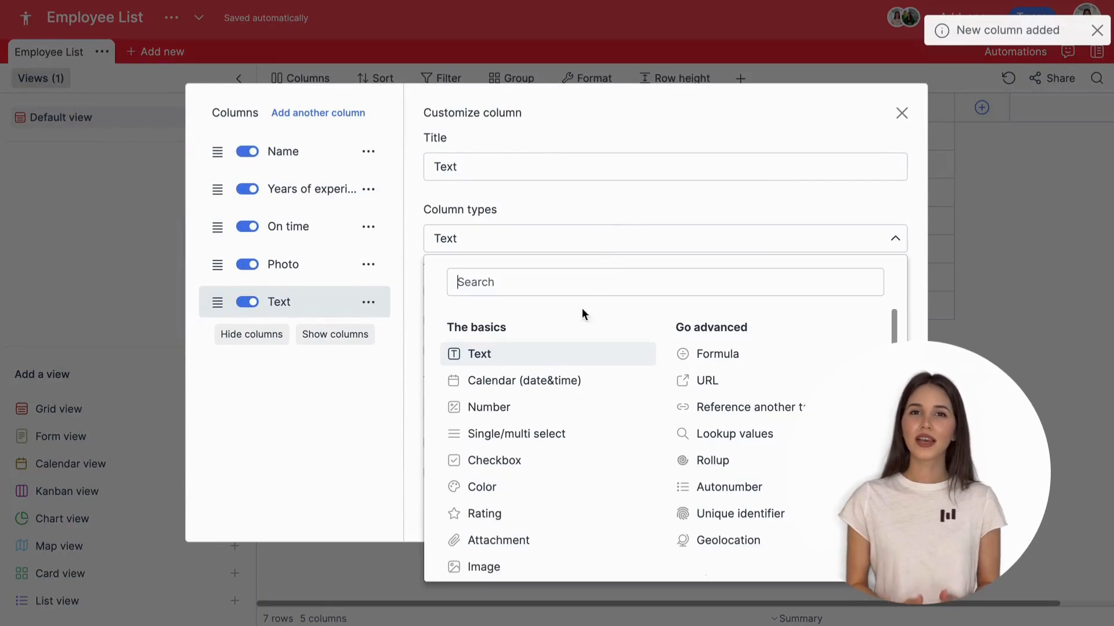
{"action": "left_click", "coordinate": [489, 539]}
{"action": "double_click", "coordinate": [525, 255]}
{"action": "type", "text": "Resume"}
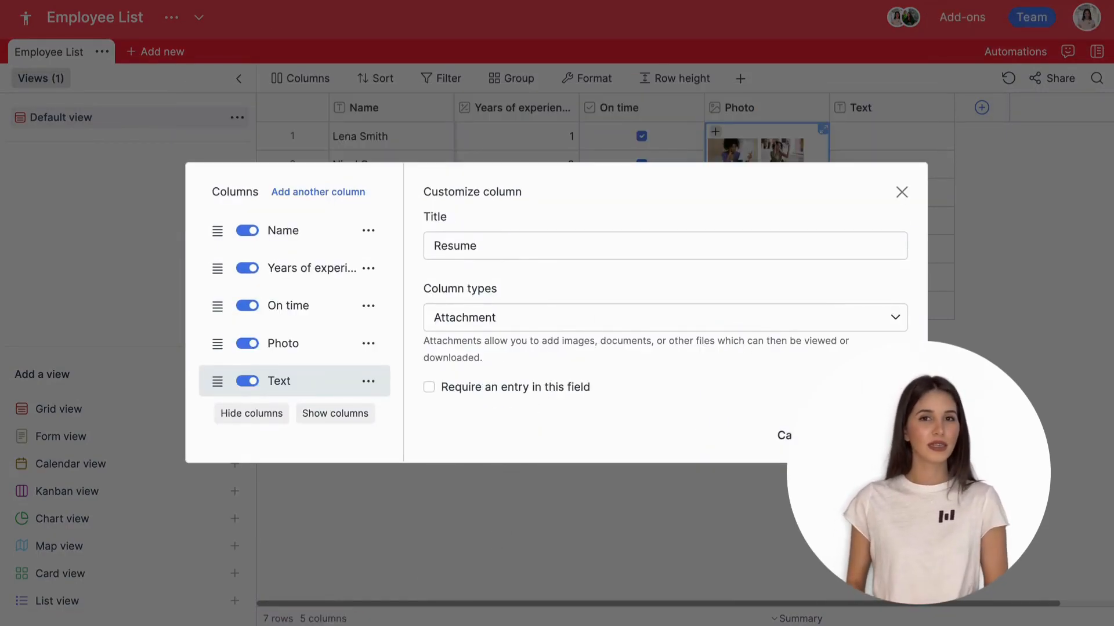
{"action": "left_click", "coordinate": [876, 435]}
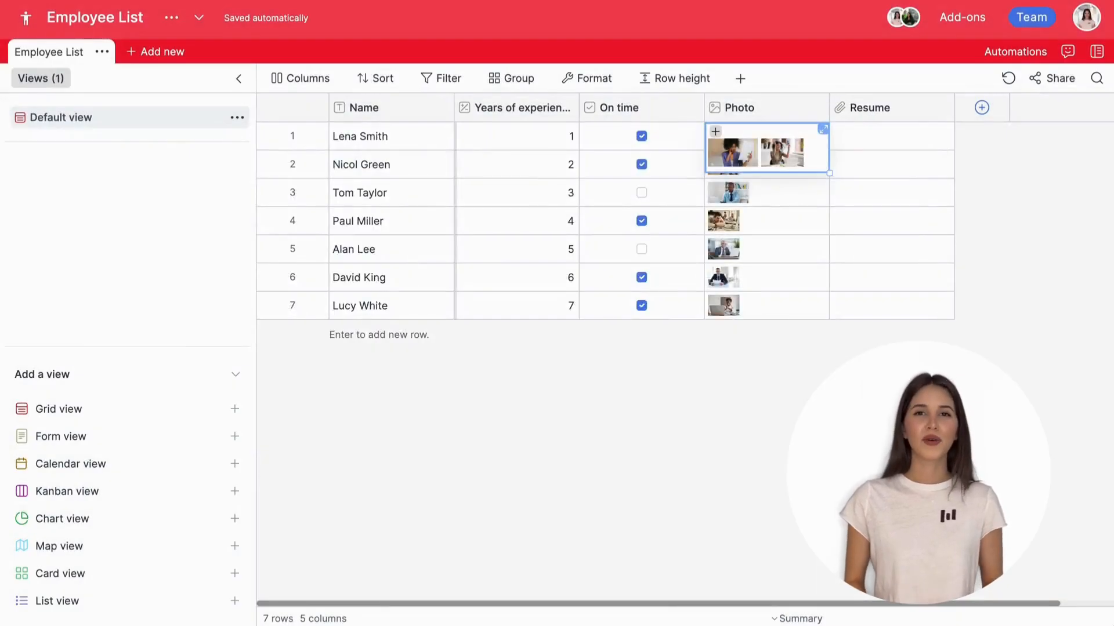
{"action": "left_click", "coordinate": [844, 141]}
{"action": "left_click", "coordinate": [845, 140]}
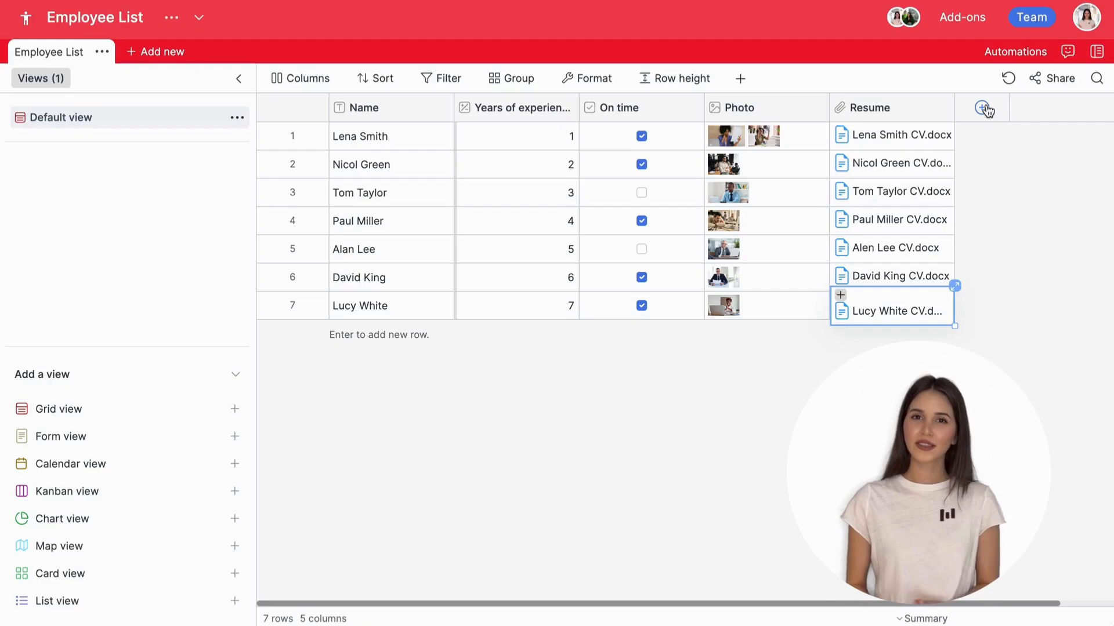
Step: Create a Birthday calendar column in EU day/month/year format, without time
{"action": "left_click", "coordinate": [983, 108]}
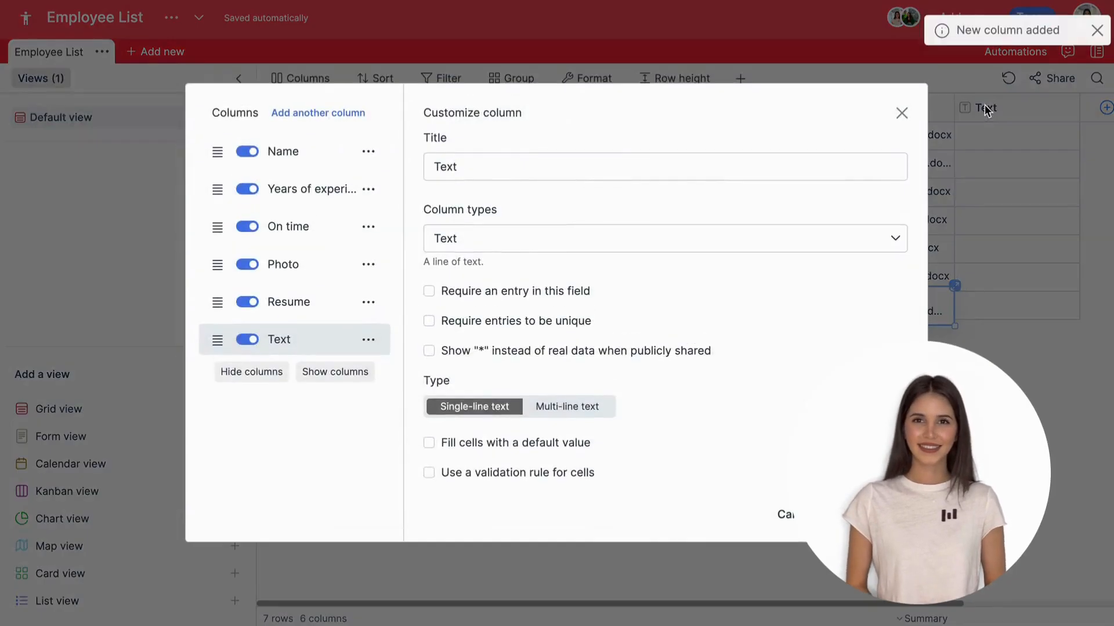
{"action": "type", "text": "Birthday"}
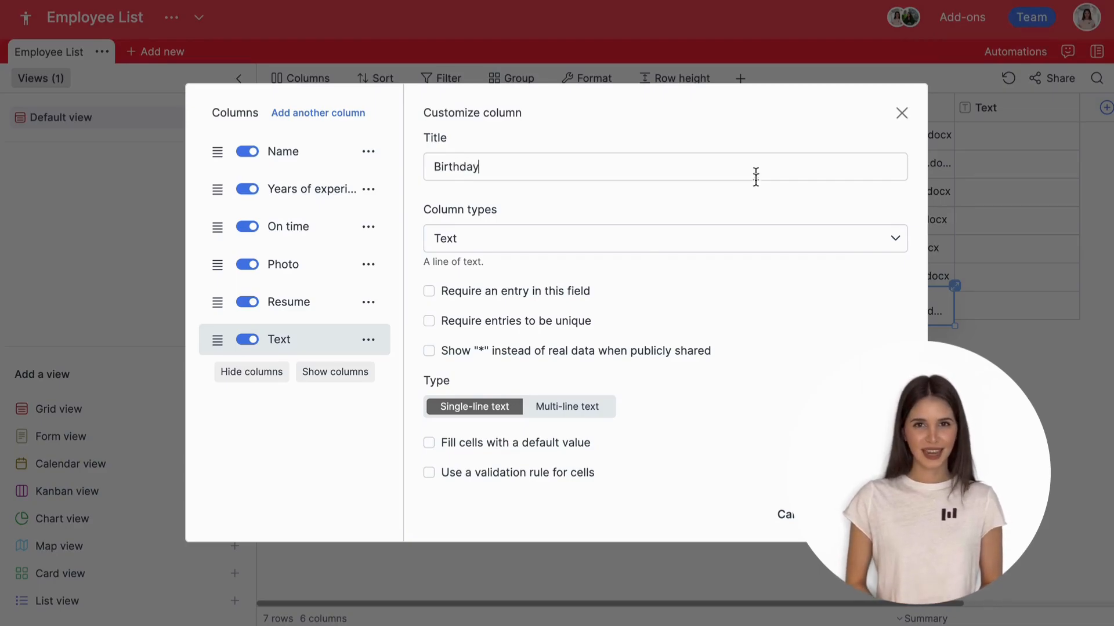
{"action": "left_click", "coordinate": [580, 241]}
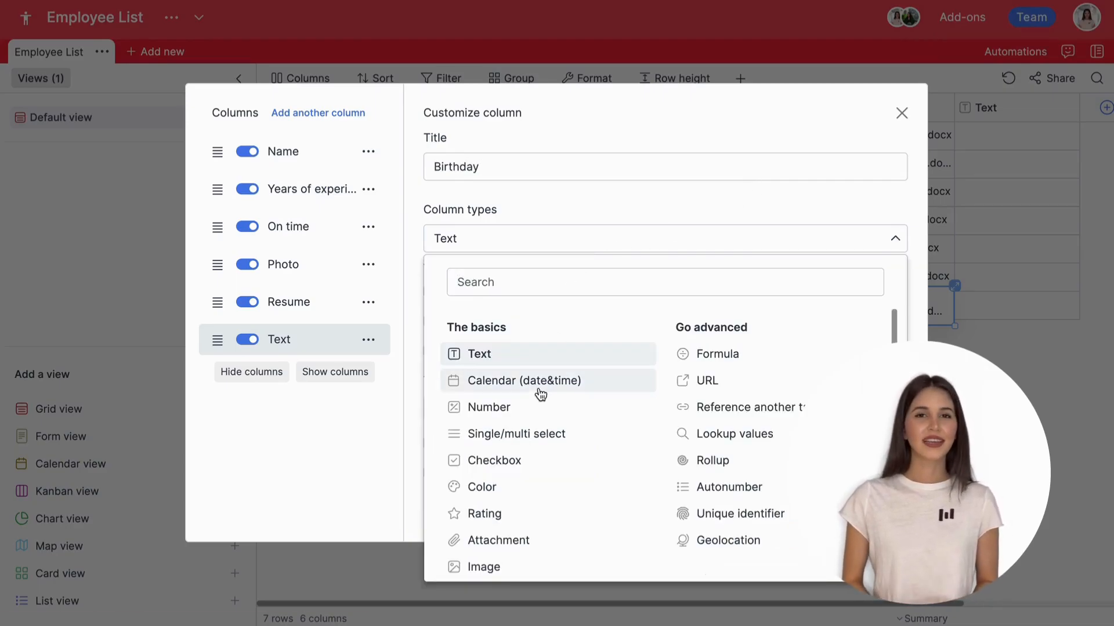
{"action": "left_click", "coordinate": [538, 387]}
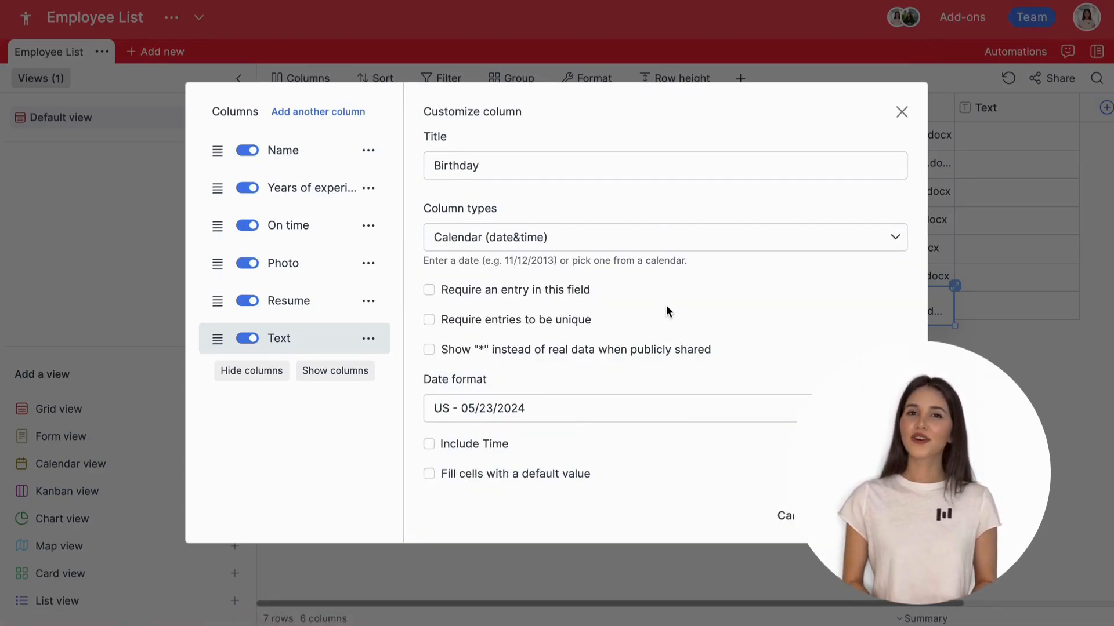
{"action": "left_click", "coordinate": [429, 446]}
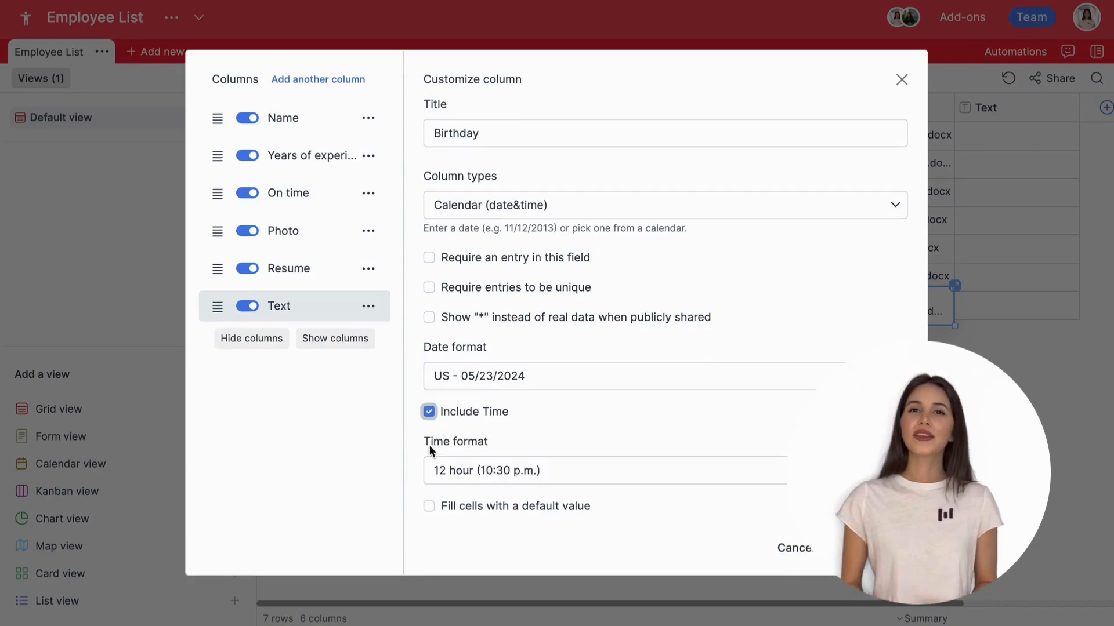
{"action": "left_click", "coordinate": [429, 411]}
{"action": "left_click", "coordinate": [537, 415]}
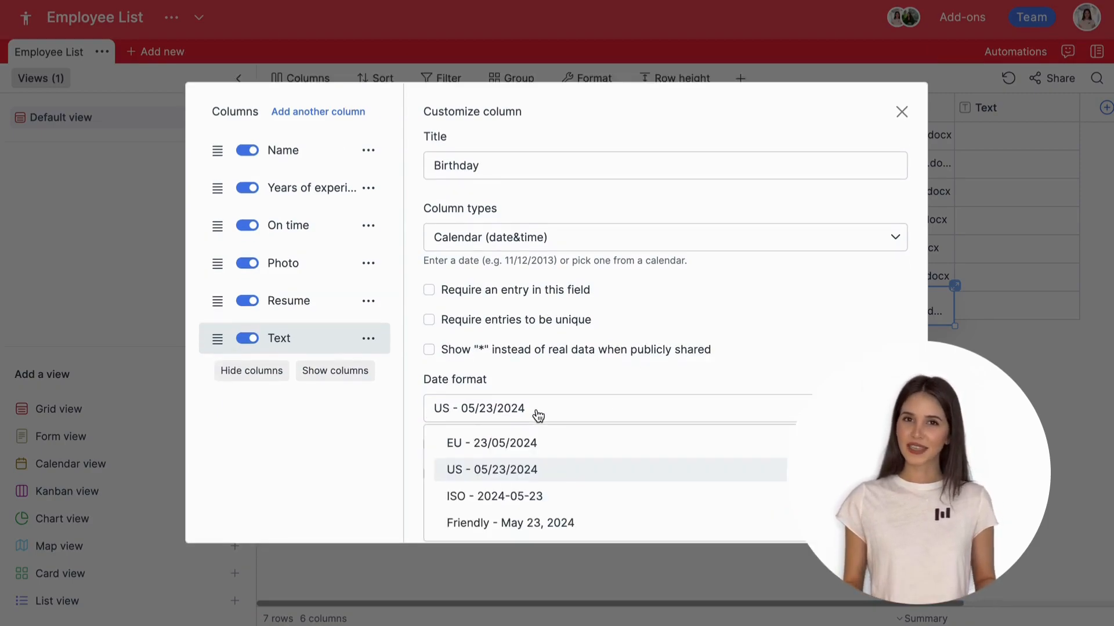
{"action": "left_click", "coordinate": [541, 444]}
{"action": "left_click", "coordinate": [873, 516]}
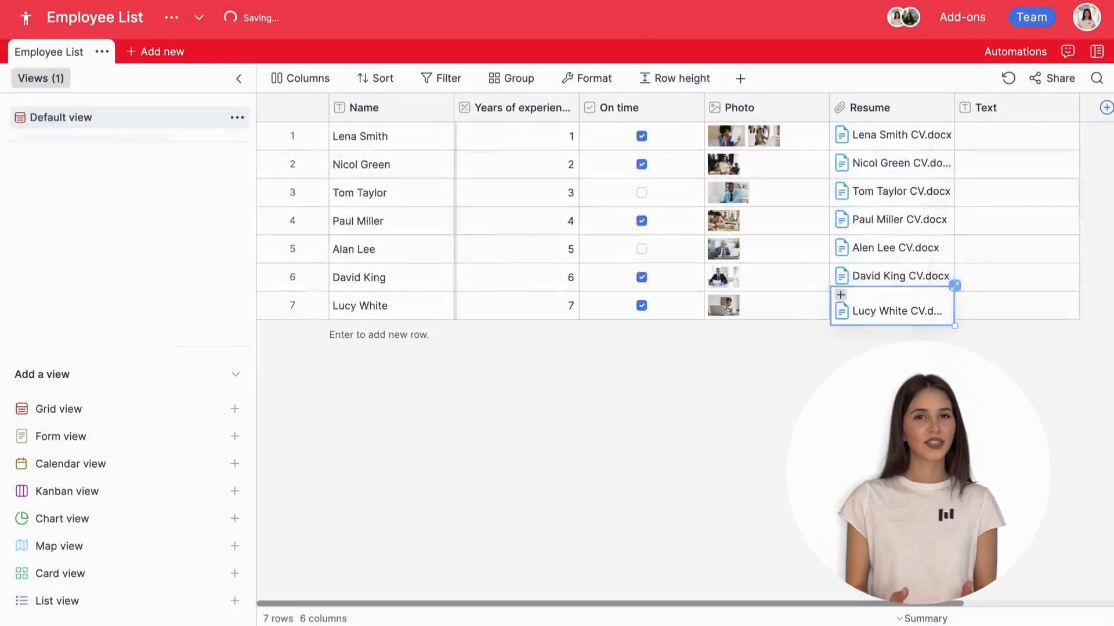
{"action": "scroll", "coordinate": [997, 147], "scroll_direction": "right", "scroll_amount": 5}
{"action": "left_click", "coordinate": [989, 107]}
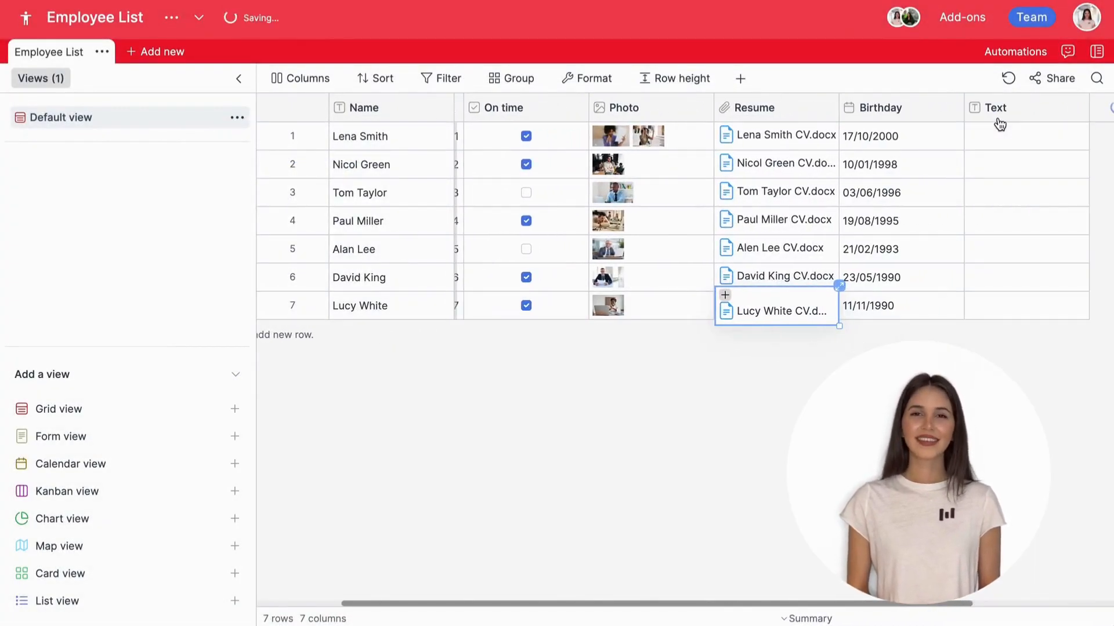
Step: Add a Color column and colour row 1 mint green and row 2 pale yellow
{"action": "left_click", "coordinate": [633, 251]}
{"action": "left_click", "coordinate": [525, 483]}
{"action": "left_click", "coordinate": [873, 442]}
{"action": "left_click", "coordinate": [1010, 139]}
{"action": "left_click", "coordinate": [1015, 175]}
{"action": "left_click", "coordinate": [1007, 224]}
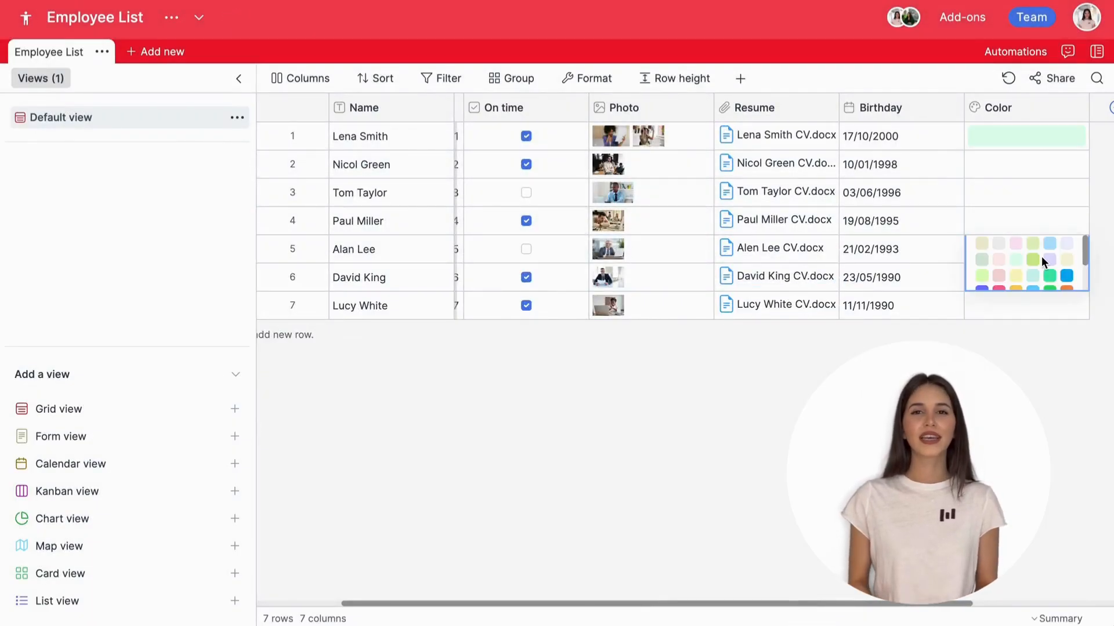
{"action": "left_click", "coordinate": [1013, 174]}
{"action": "left_click", "coordinate": [1016, 219]}
Step: Colour row 6 pink, row 3 blue and row 5 lime green
{"action": "left_click", "coordinate": [1014, 279]}
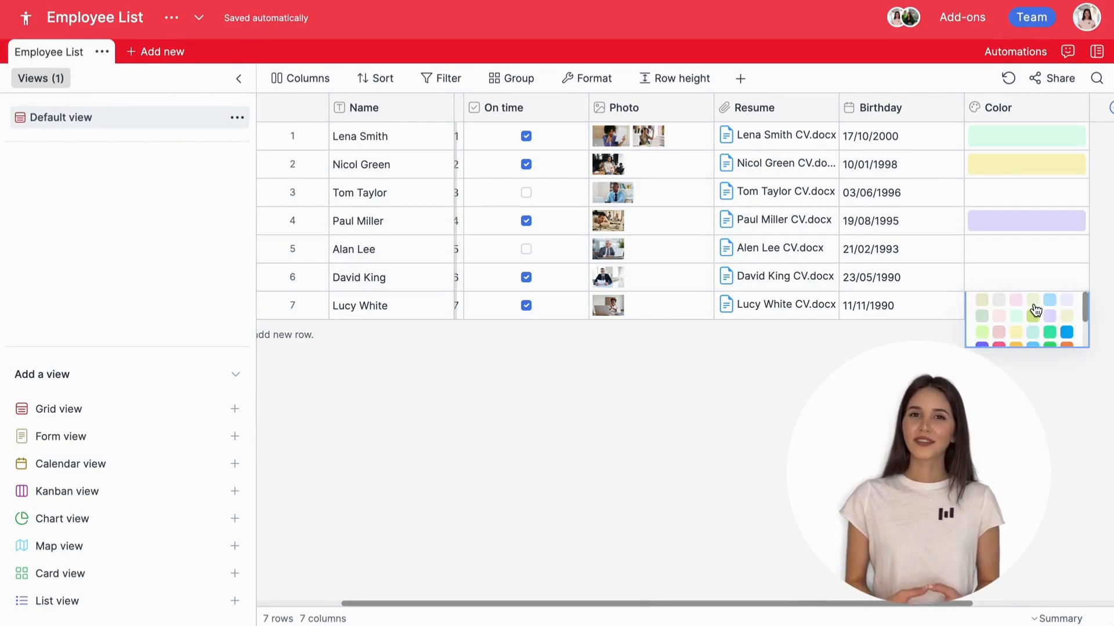
{"action": "left_click", "coordinate": [1015, 300]}
{"action": "left_click", "coordinate": [1013, 193]}
{"action": "left_click", "coordinate": [1050, 214]}
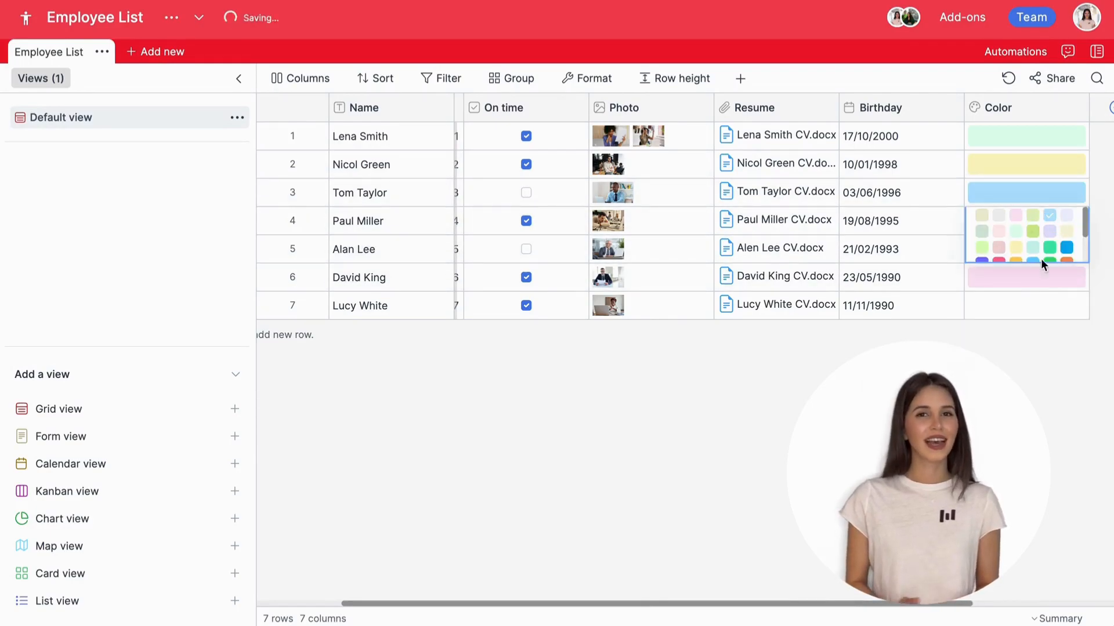
{"action": "left_click", "coordinate": [1020, 306]}
{"action": "left_click", "coordinate": [1021, 249]}
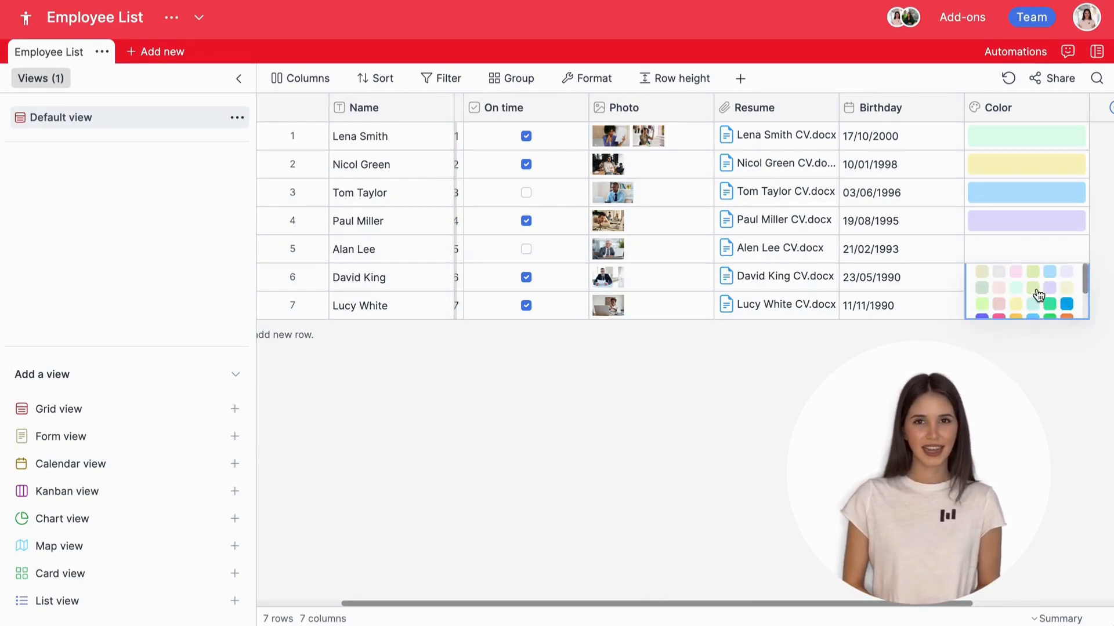
{"action": "left_click", "coordinate": [1032, 287]}
{"action": "left_click", "coordinate": [1033, 174]}
{"action": "left_click", "coordinate": [920, 308]}
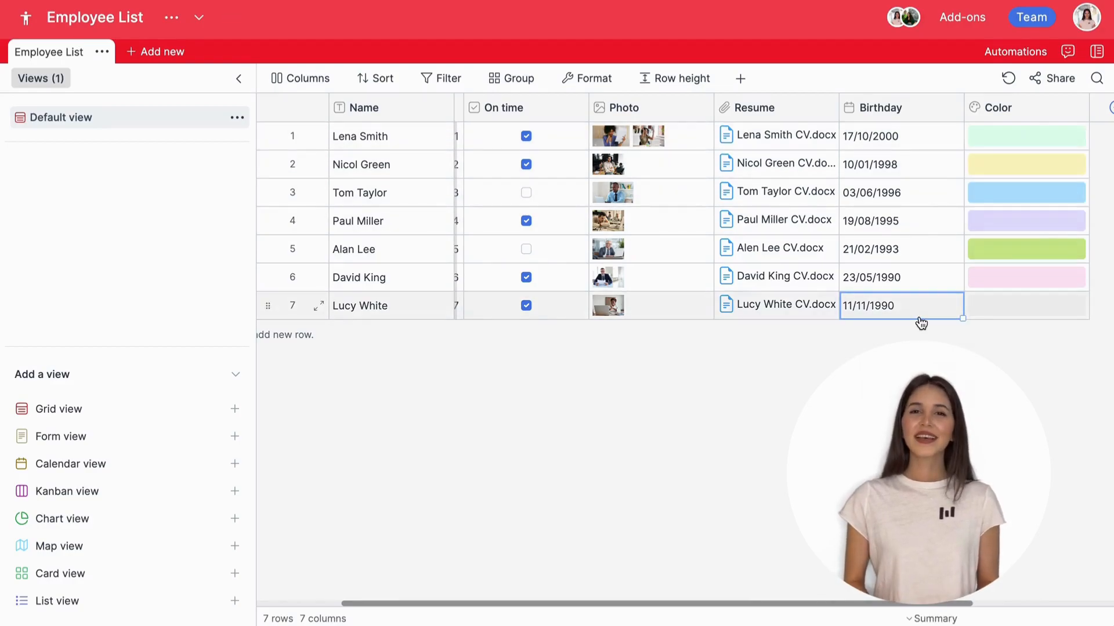
{"action": "scroll", "coordinate": [919, 232], "scroll_direction": "right", "scroll_amount": 4}
{"action": "left_click", "coordinate": [921, 108]}
{"action": "left_click", "coordinate": [708, 243]}
Step: Make the column an E-mail column and enter the first employee's e-mail address
{"action": "scroll", "coordinate": [580, 417], "scroll_direction": "down", "scroll_amount": 3}
{"action": "left_click", "coordinate": [548, 459]}
{"action": "left_click", "coordinate": [901, 112]}
{"action": "left_click", "coordinate": [940, 145]}
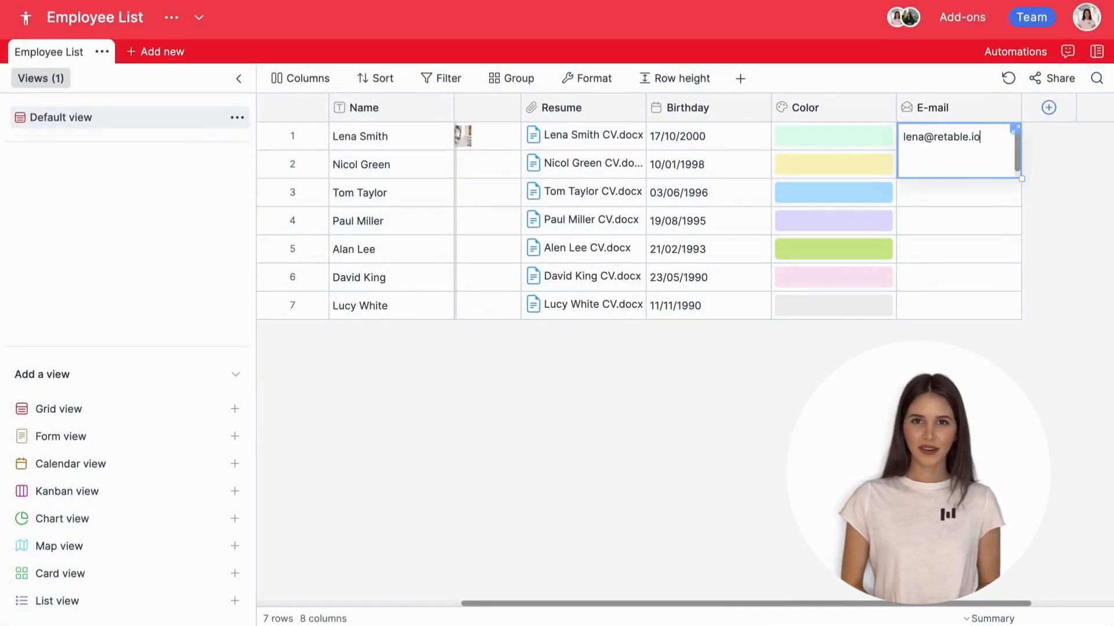
{"action": "key", "text": "Return"}
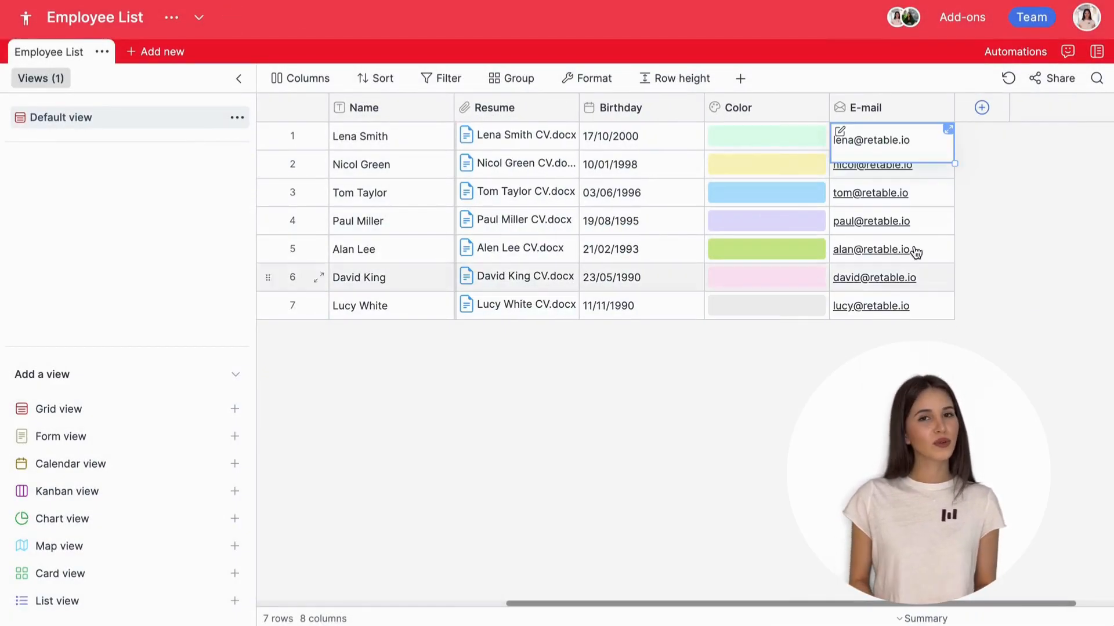
Step: Start a mail to the first employee with a greeting and the opening words 'Can you'
{"action": "left_click", "coordinate": [899, 150]}
{"action": "left_click", "coordinate": [835, 165]}
{"action": "type", "text": "Hey Lena!"}
{"action": "key", "text": "Return"}
{"action": "key", "text": "Return"}
{"action": "type", "text": "Can you"}
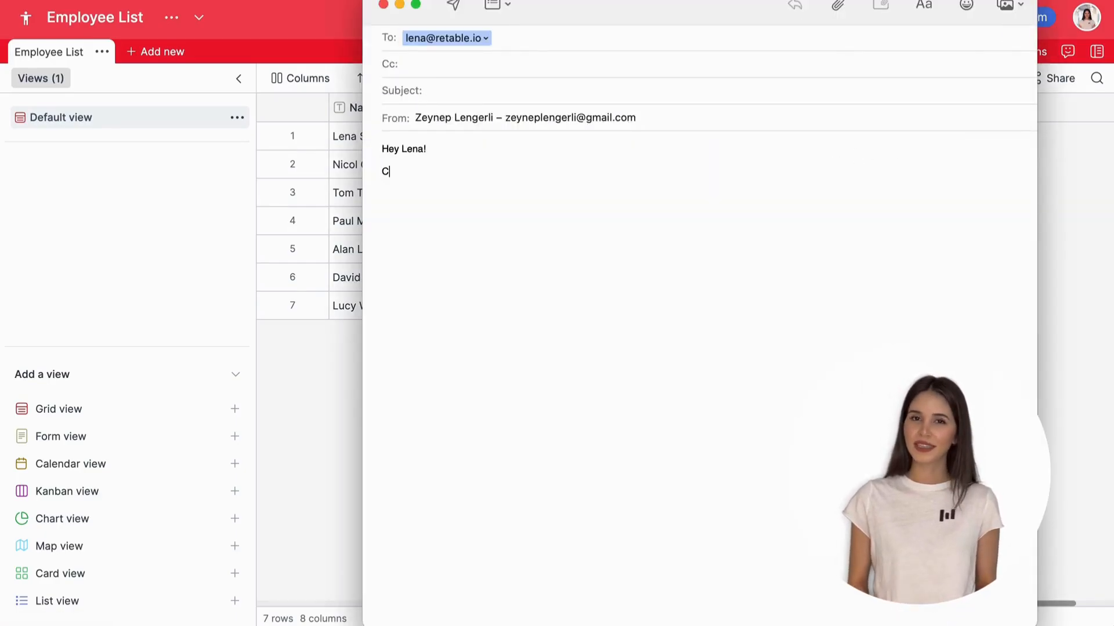
{"action": "left_click", "coordinate": [983, 113]}
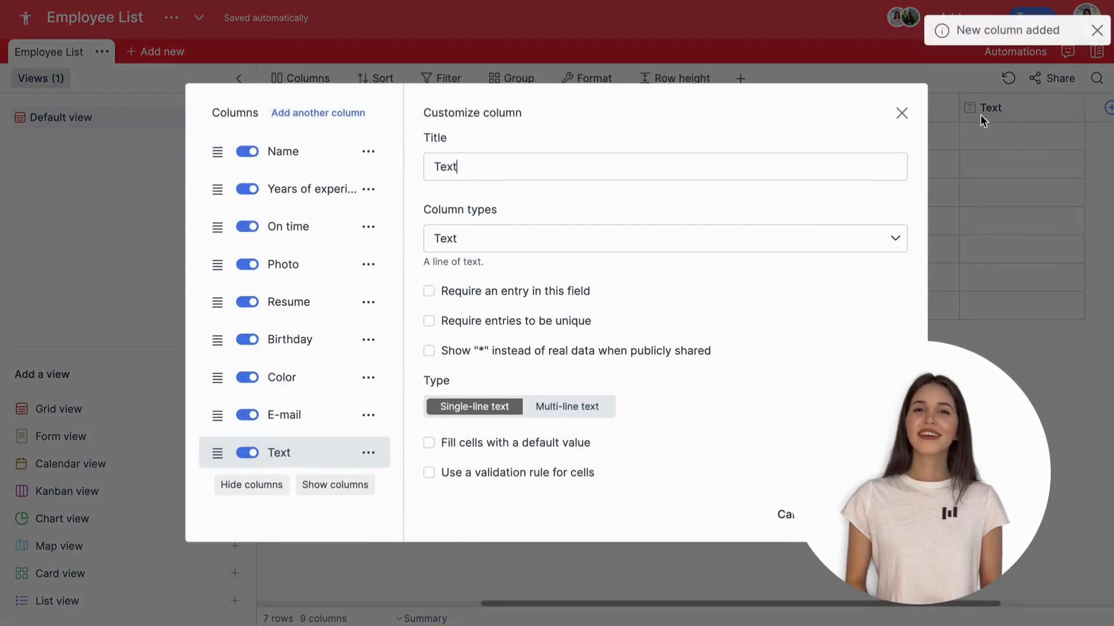
Step: Set the new column's type to Phone number and save it
{"action": "left_click", "coordinate": [698, 250]}
{"action": "scroll", "coordinate": [584, 316], "scroll_direction": "down", "scroll_amount": 2}
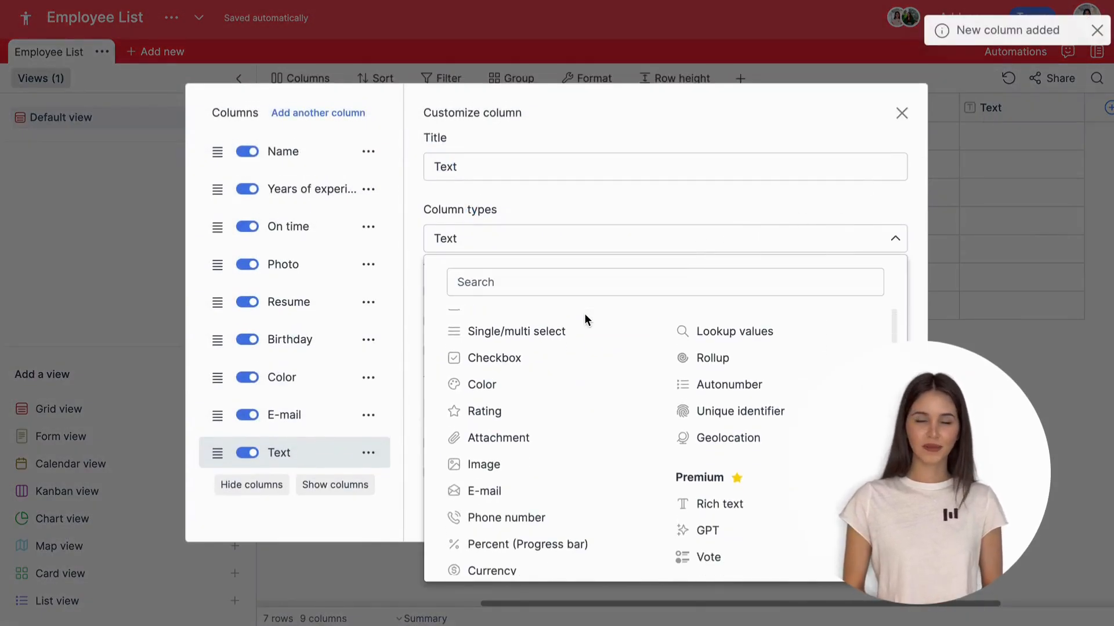
{"action": "left_click", "coordinate": [550, 516]}
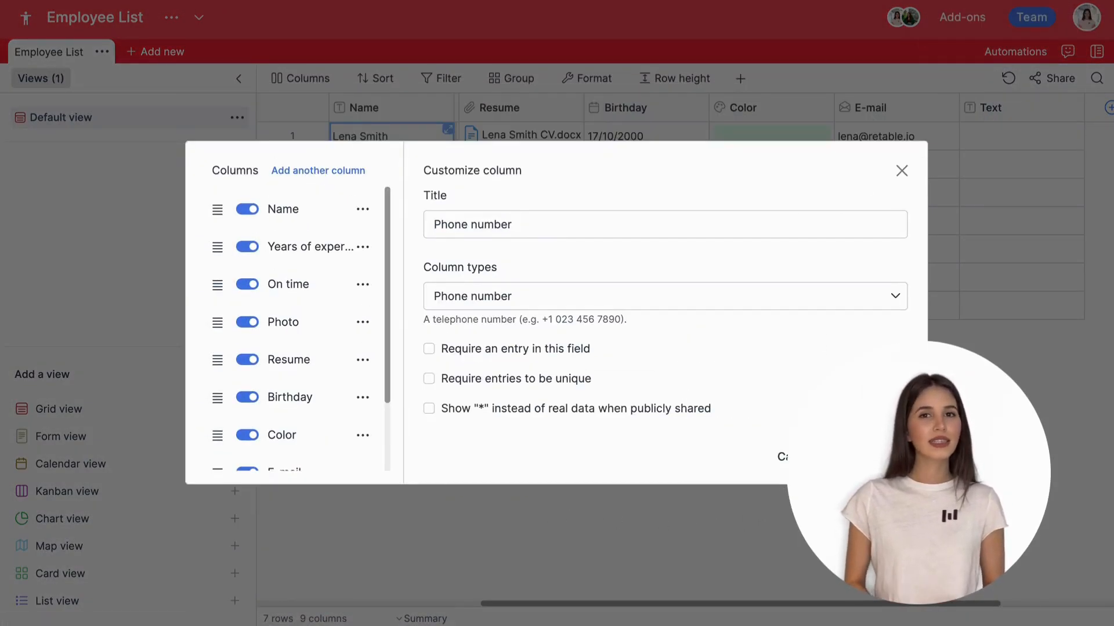
{"action": "left_click", "coordinate": [867, 457]}
Step: Give row 1's phone the Andorra +376 code and row 2's the Bahrain +973 code
{"action": "scroll", "coordinate": [758, 294], "scroll_direction": "right", "scroll_amount": 3}
{"action": "left_click", "coordinate": [811, 144]}
{"action": "double_click", "coordinate": [820, 143]}
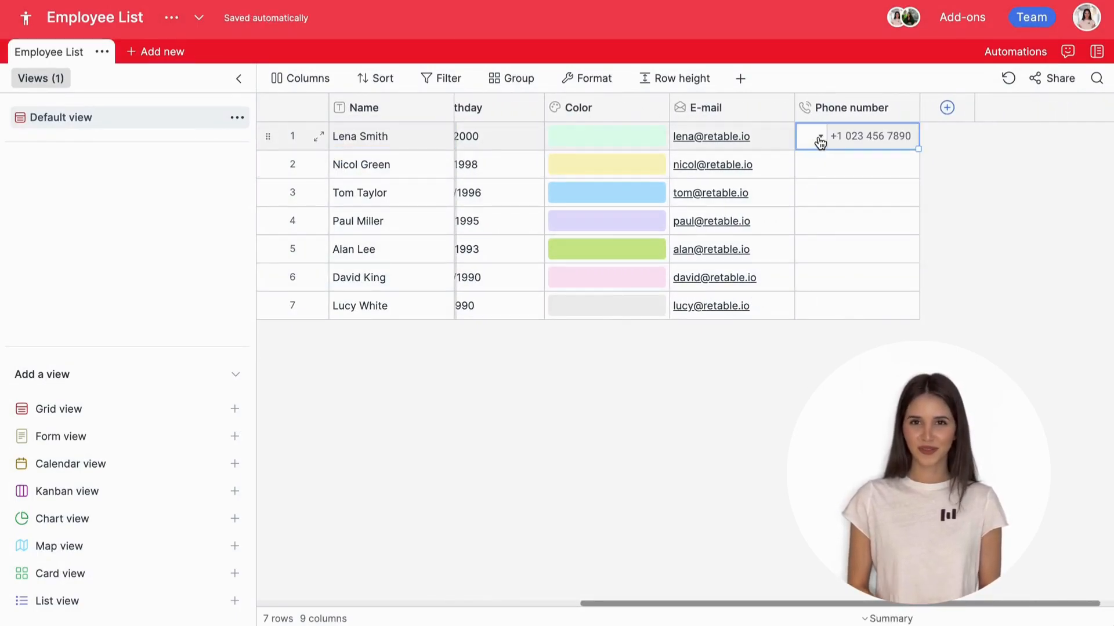
{"action": "left_click", "coordinate": [820, 138]}
{"action": "left_click", "coordinate": [833, 258]}
{"action": "double_click", "coordinate": [816, 166]}
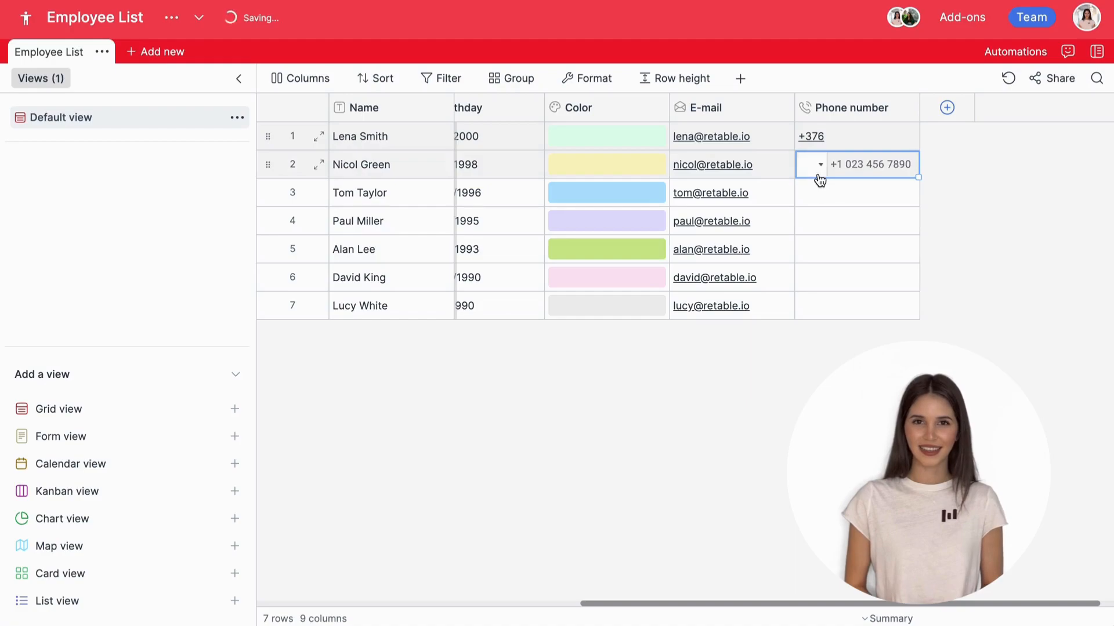
{"action": "left_click", "coordinate": [820, 165]}
{"action": "scroll", "coordinate": [838, 302], "scroll_direction": "down", "scroll_amount": 5}
{"action": "left_click", "coordinate": [839, 303]}
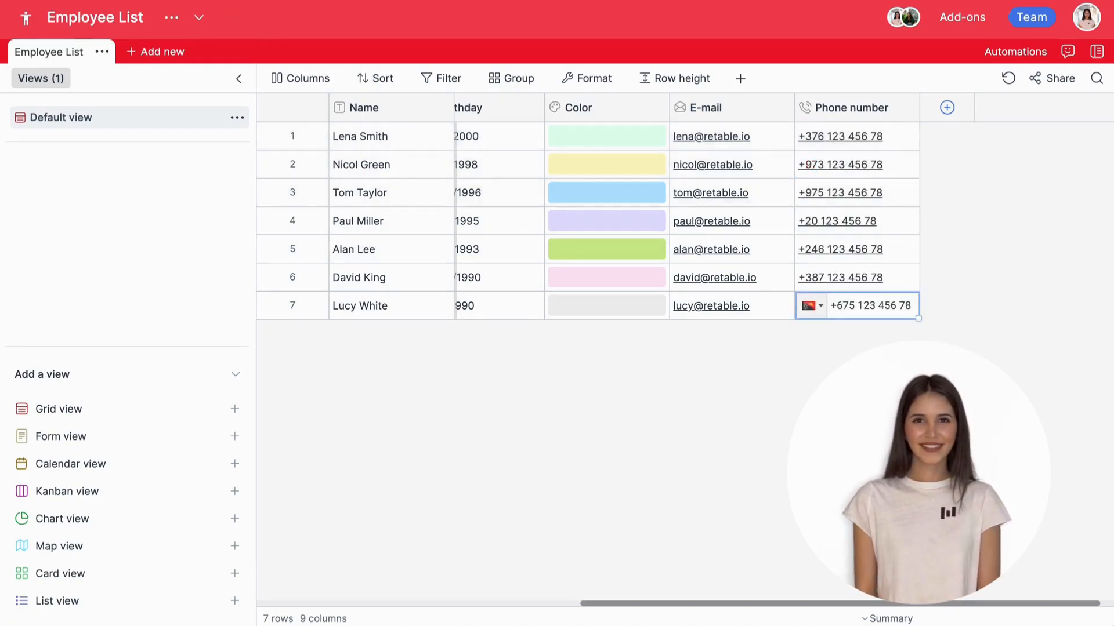
{"action": "left_click", "coordinate": [947, 108]}
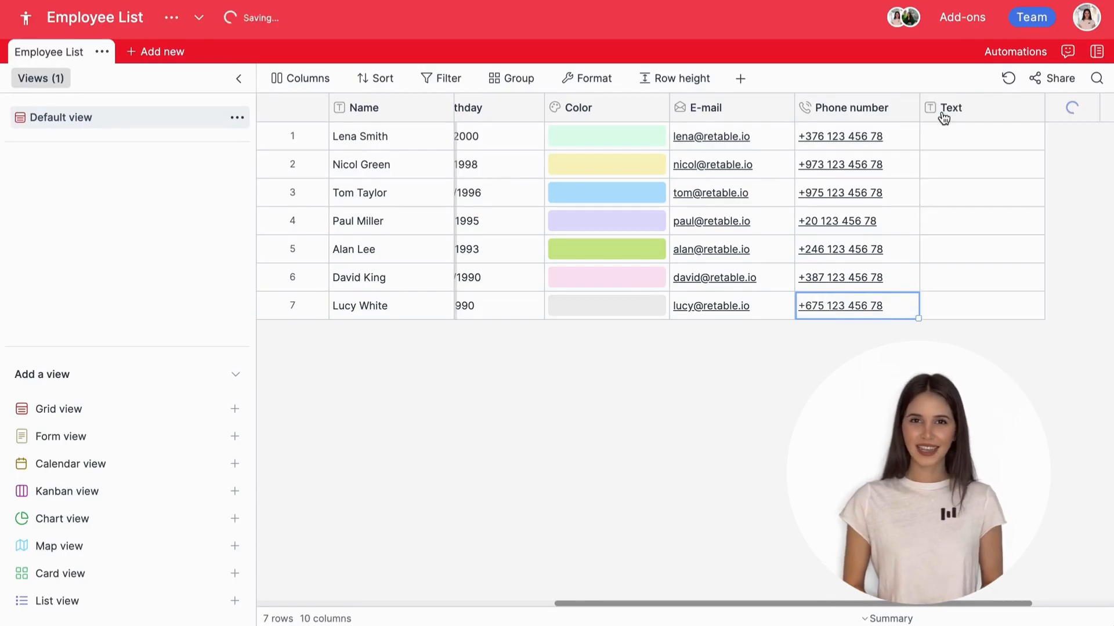
Step: Make the column a Progress bar percent column in decimal format with the percent sign on the left
{"action": "left_click", "coordinate": [783, 238]}
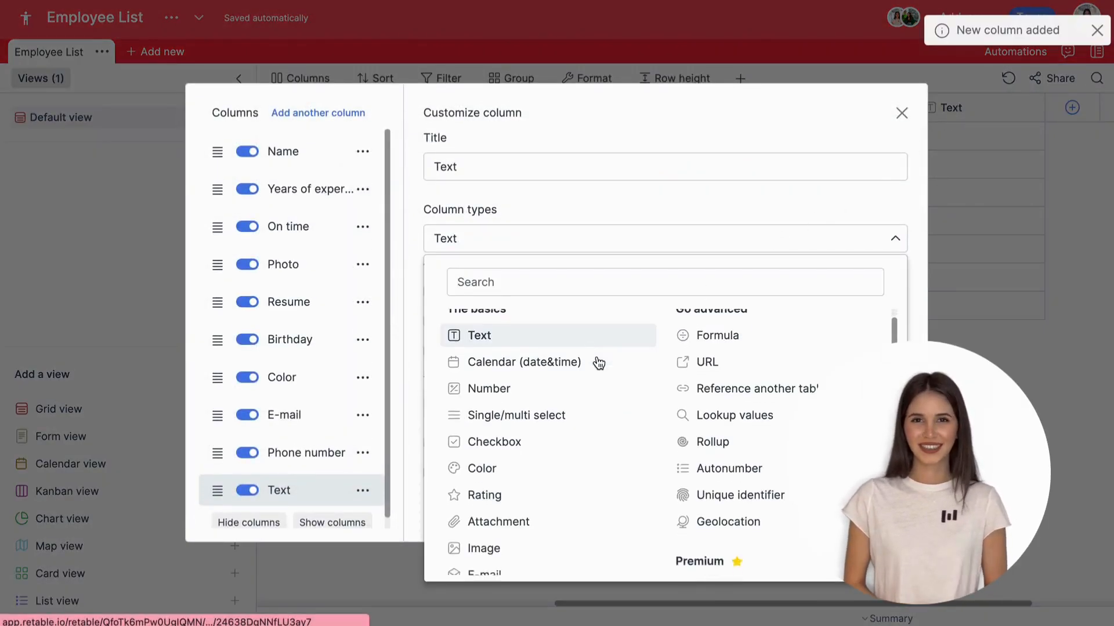
{"action": "scroll", "coordinate": [599, 363], "scroll_direction": "down", "scroll_amount": 2}
{"action": "left_click", "coordinate": [572, 508]}
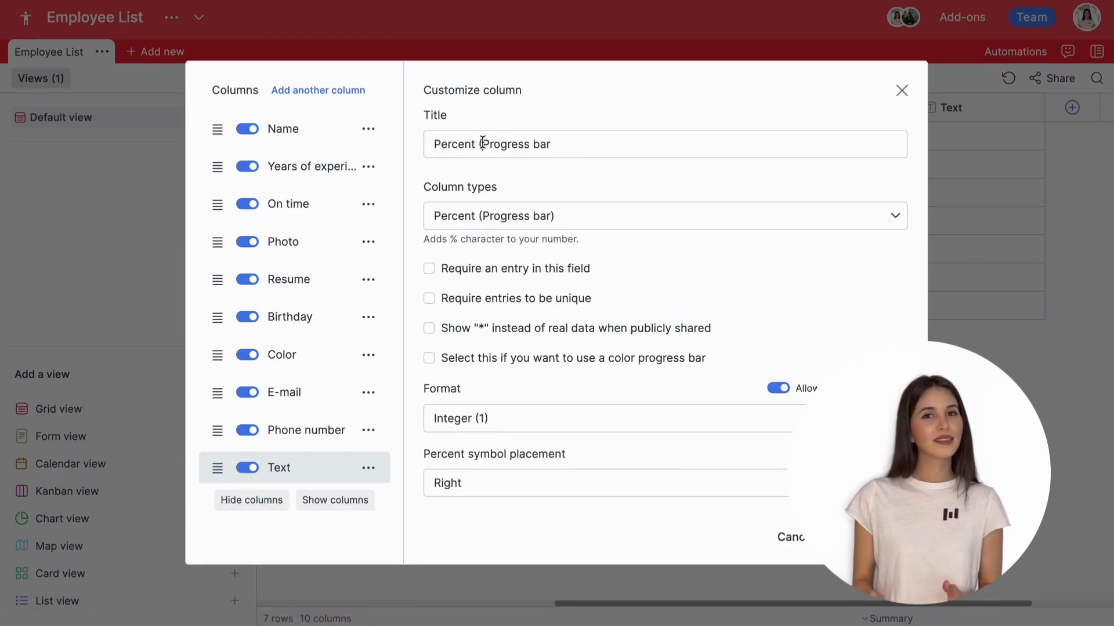
{"action": "key", "text": "BackSpace"}
{"action": "key", "text": "BackSpace"}
{"action": "key", "text": "BackSpace"}
{"action": "key", "text": "BackSpace"}
{"action": "key", "text": "BackSpace"}
{"action": "key", "text": "BackSpace"}
{"action": "key", "text": "BackSpace"}
{"action": "key", "text": "BackSpace"}
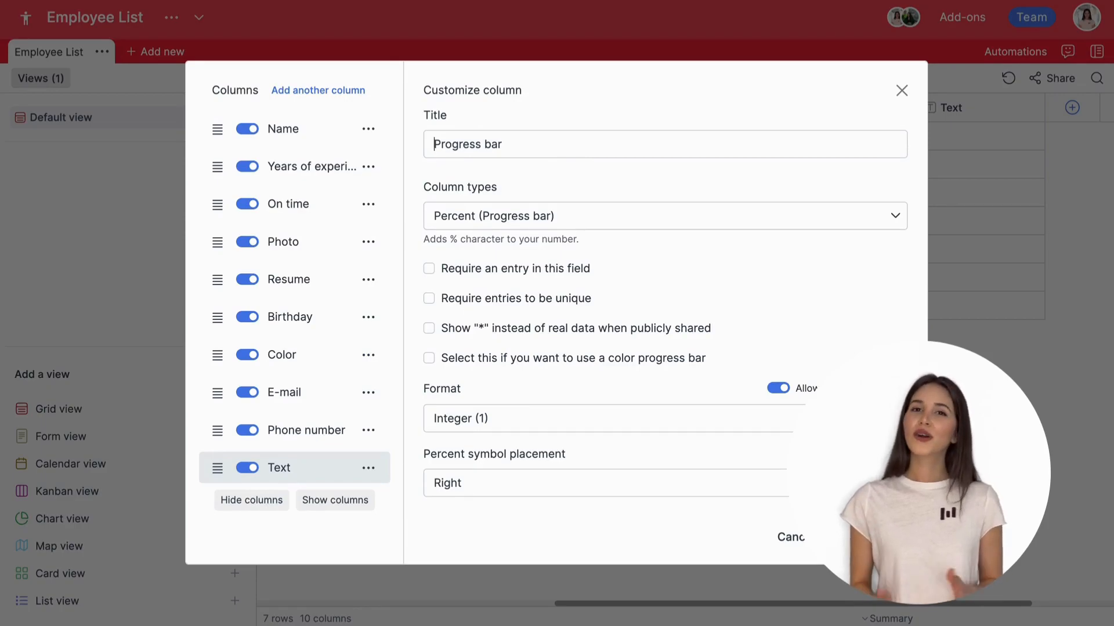
{"action": "left_click", "coordinate": [716, 422]}
{"action": "left_click", "coordinate": [667, 480]}
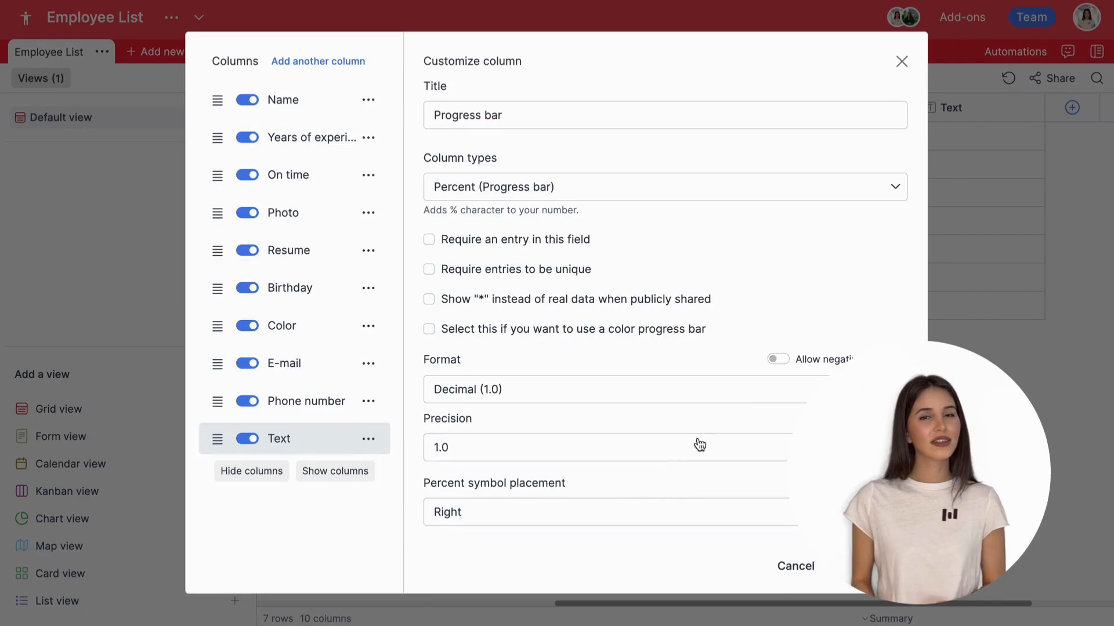
{"action": "left_click", "coordinate": [585, 520]}
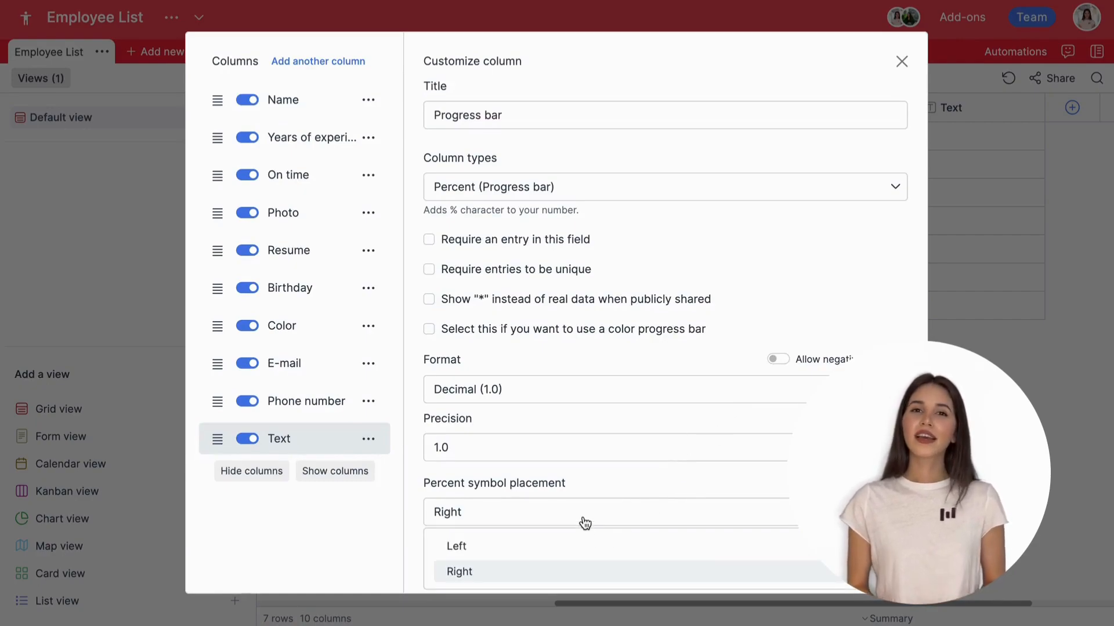
{"action": "left_click", "coordinate": [559, 546]}
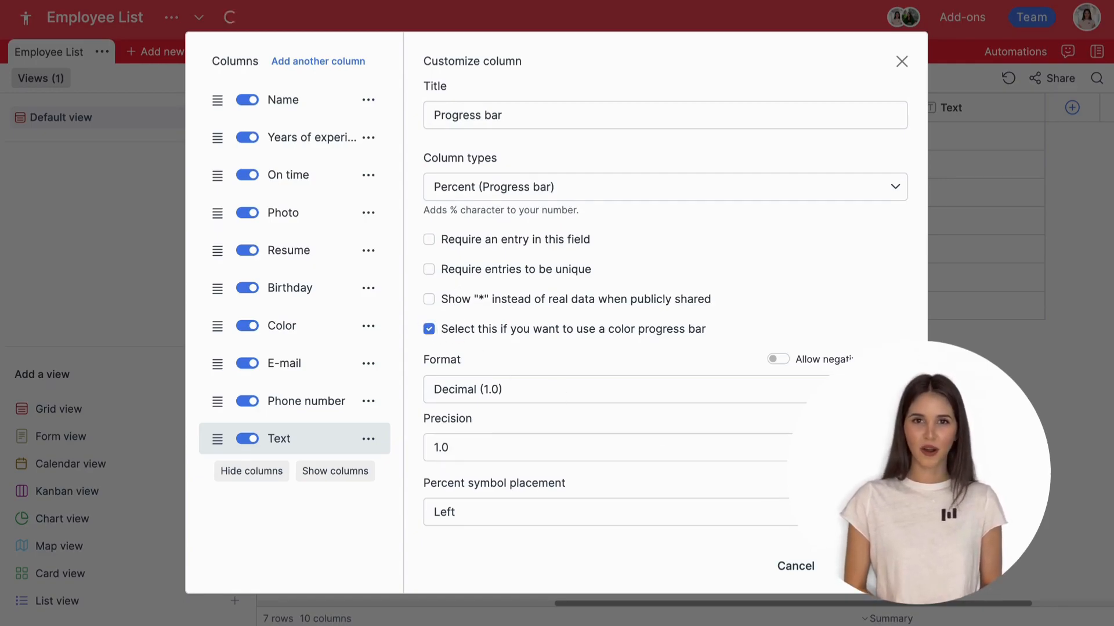
{"action": "left_click", "coordinate": [873, 566]}
Step: Enter the employees' progress values, starting with 90 for row 1
{"action": "left_click", "coordinate": [937, 142]}
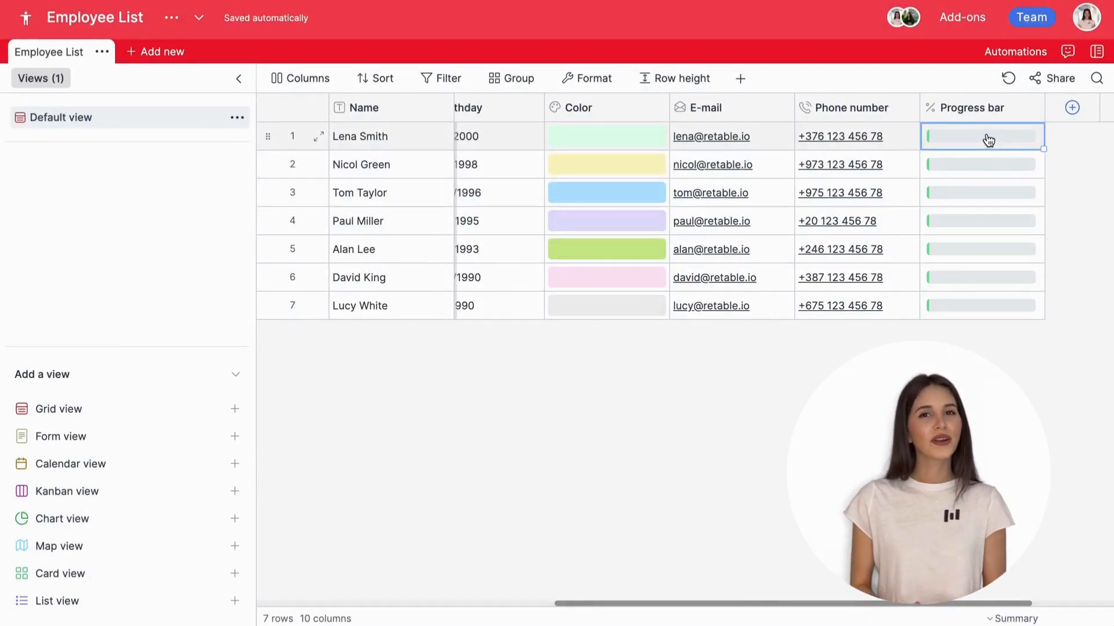
{"action": "type", "text": "90"}
{"action": "key", "text": "Return"}
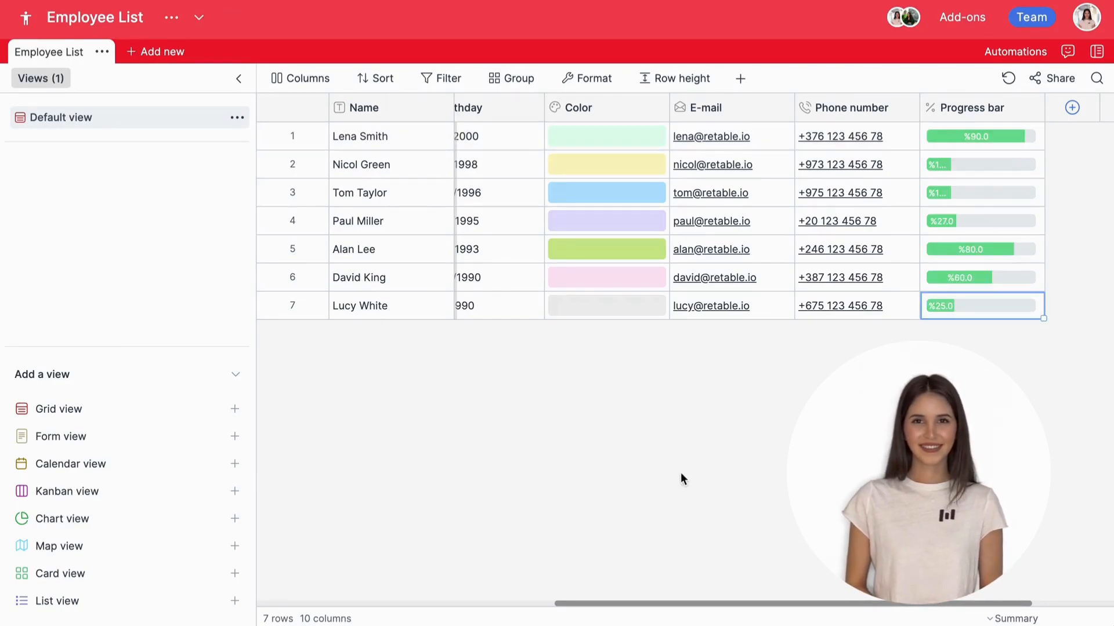
{"action": "scroll", "coordinate": [695, 447], "scroll_direction": "right", "scroll_amount": 5}
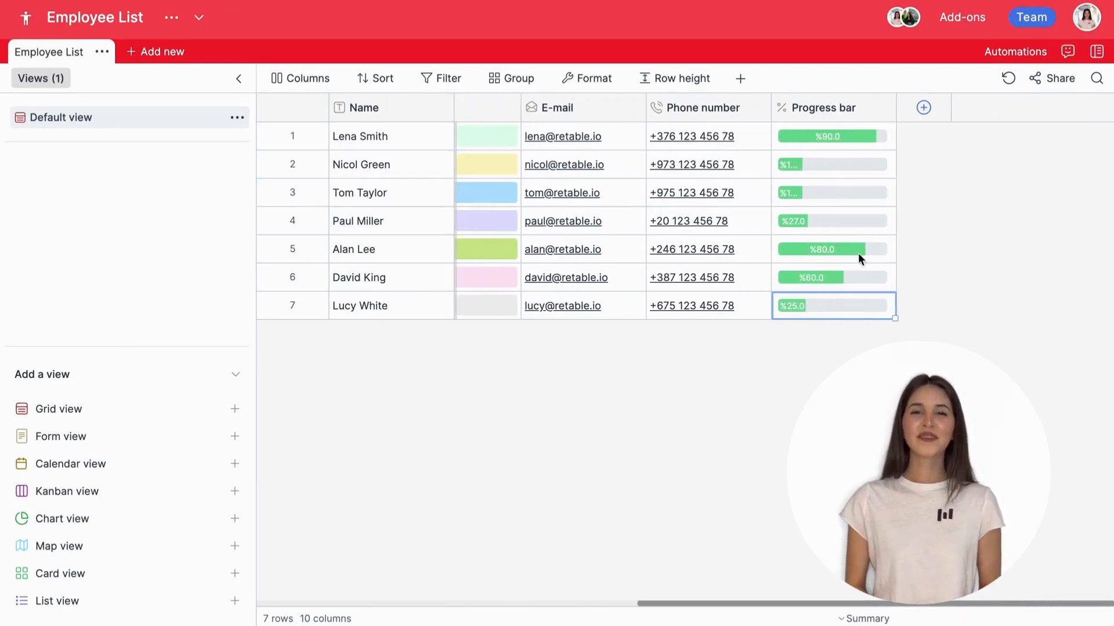
Step: Add a new Currency column named Salary
{"action": "left_click", "coordinate": [923, 107]}
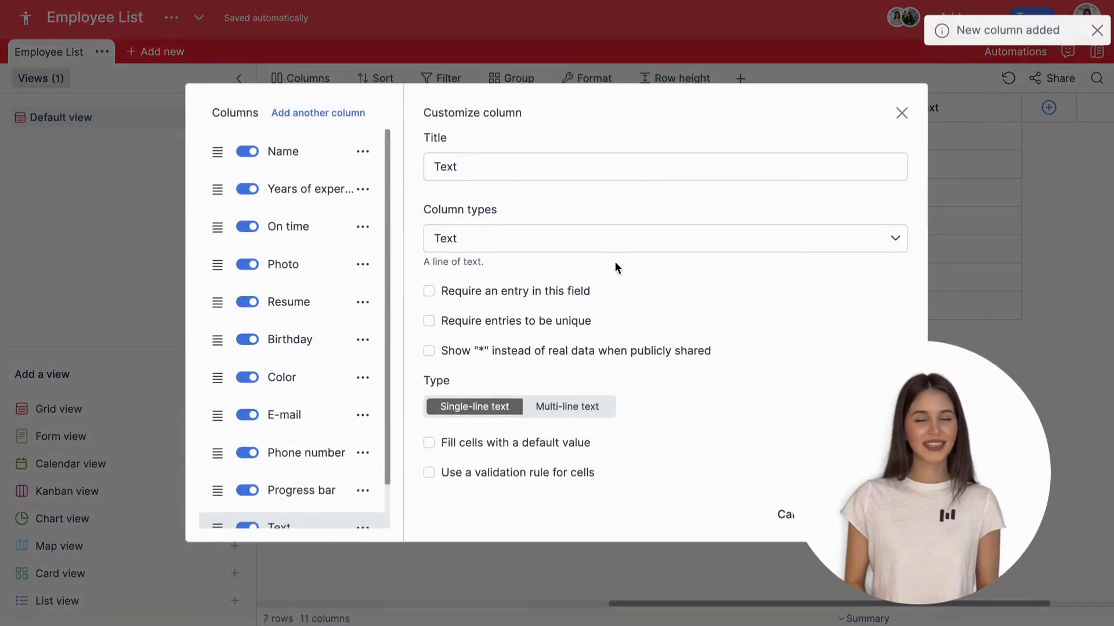
{"action": "left_click", "coordinate": [609, 246]}
{"action": "scroll", "coordinate": [557, 381], "scroll_direction": "down", "scroll_amount": 2}
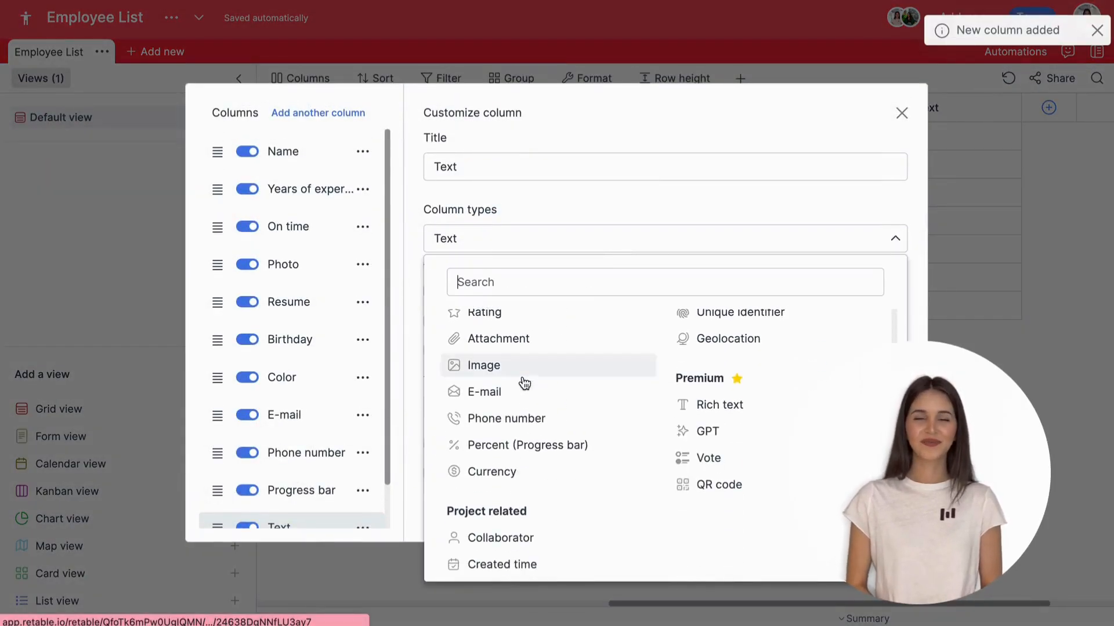
{"action": "left_click", "coordinate": [530, 467]}
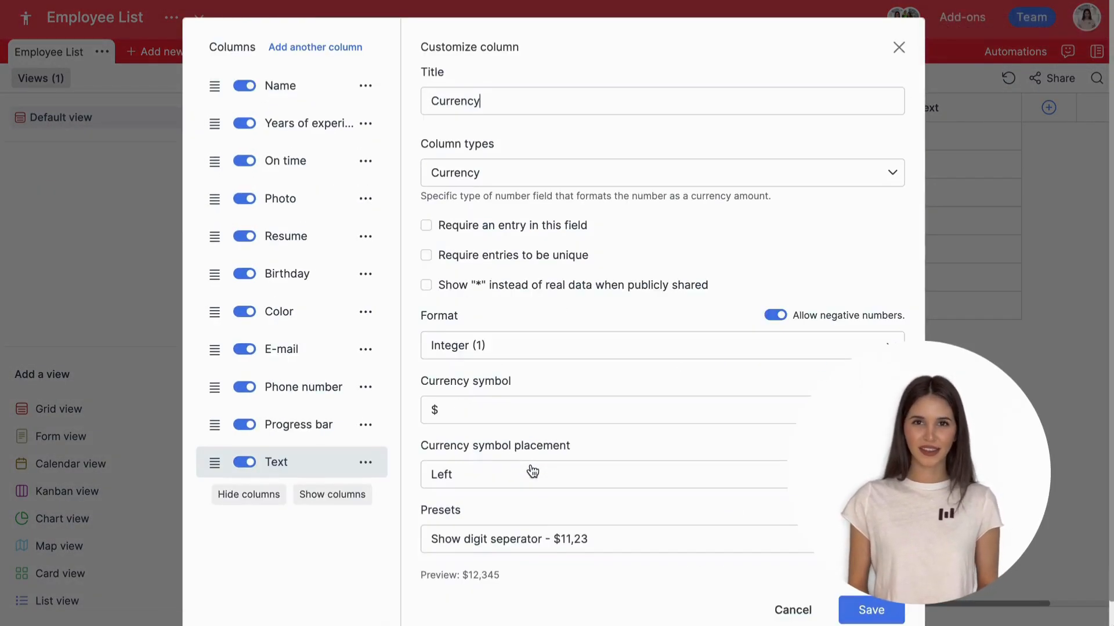
{"action": "scroll", "coordinate": [532, 471], "scroll_direction": "down", "scroll_amount": 1}
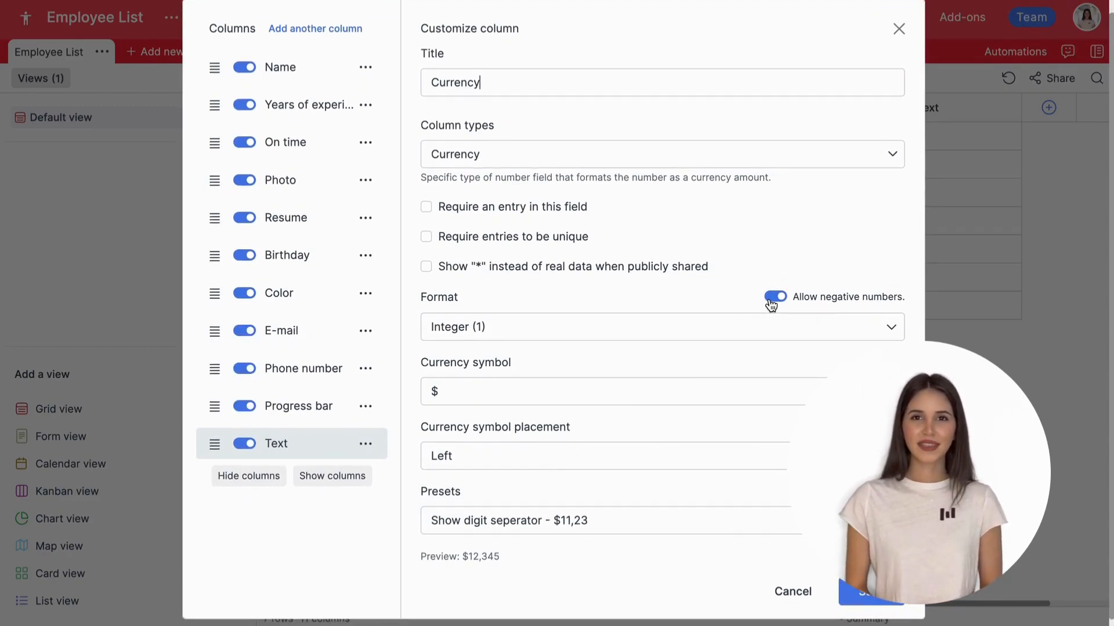
{"action": "double_click", "coordinate": [486, 90]}
{"action": "type", "text": "Salary"}
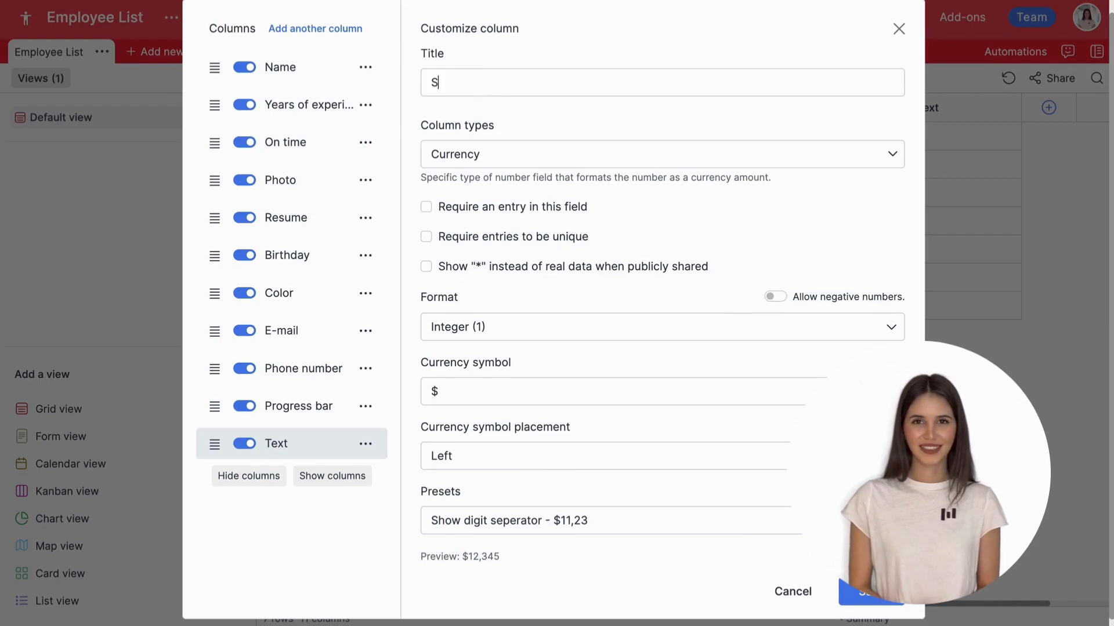
Step: Give Salary two decimals, the dollar sign on the right and raw values, then add another column
{"action": "left_click", "coordinate": [499, 341]}
{"action": "left_click", "coordinate": [533, 387]}
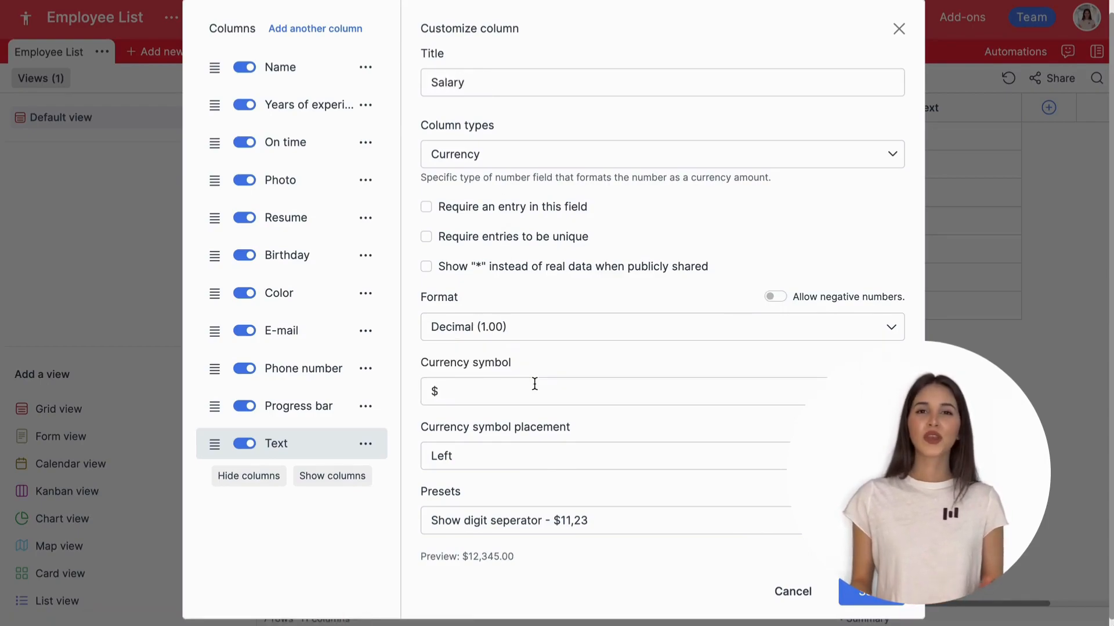
{"action": "left_click", "coordinate": [542, 462]}
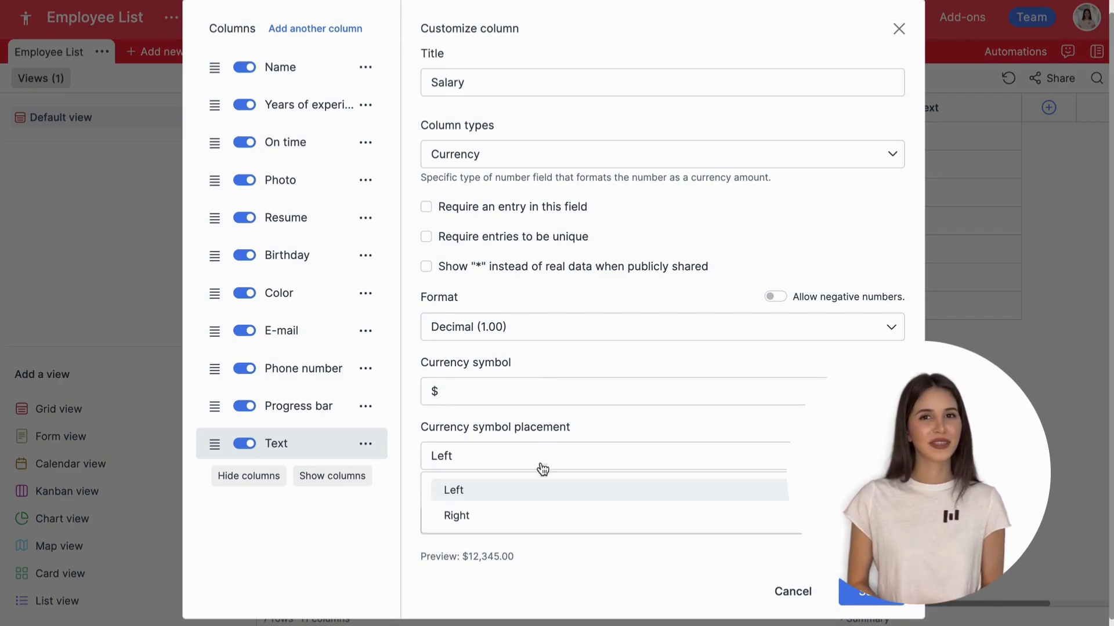
{"action": "left_click", "coordinate": [541, 515]}
{"action": "left_click", "coordinate": [599, 525]}
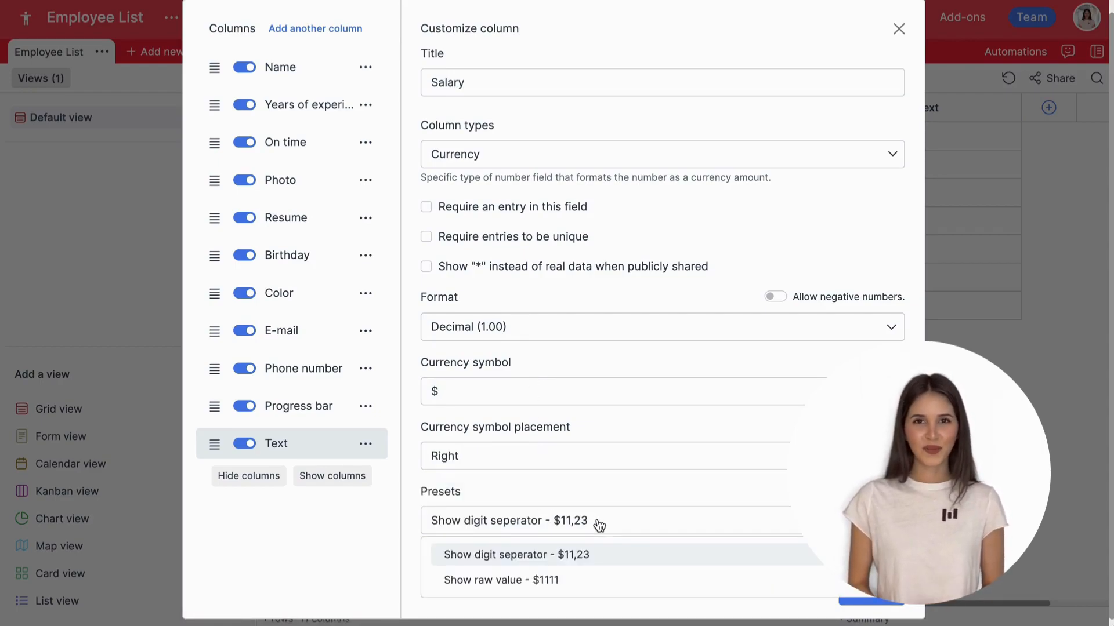
{"action": "left_click", "coordinate": [598, 578]}
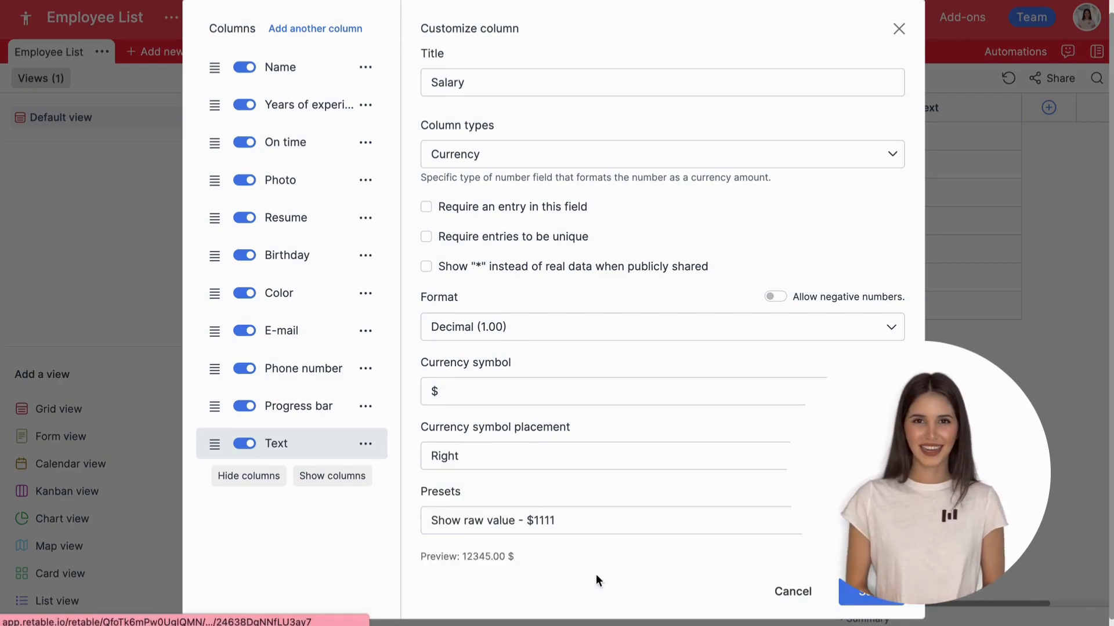
{"action": "left_click", "coordinate": [858, 602]}
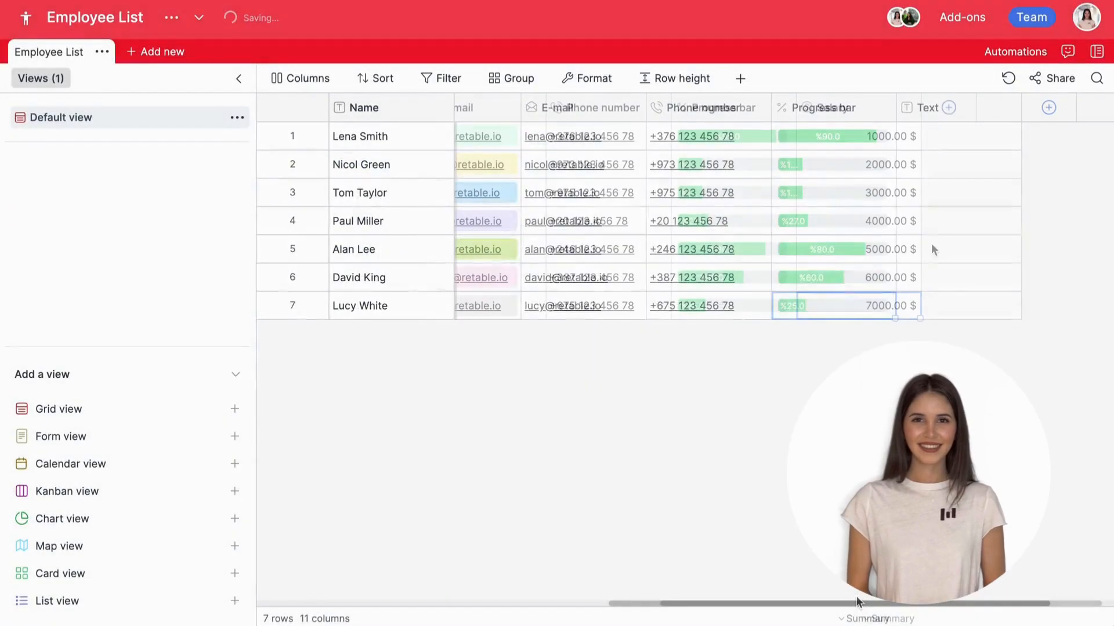
{"action": "left_click", "coordinate": [948, 109]}
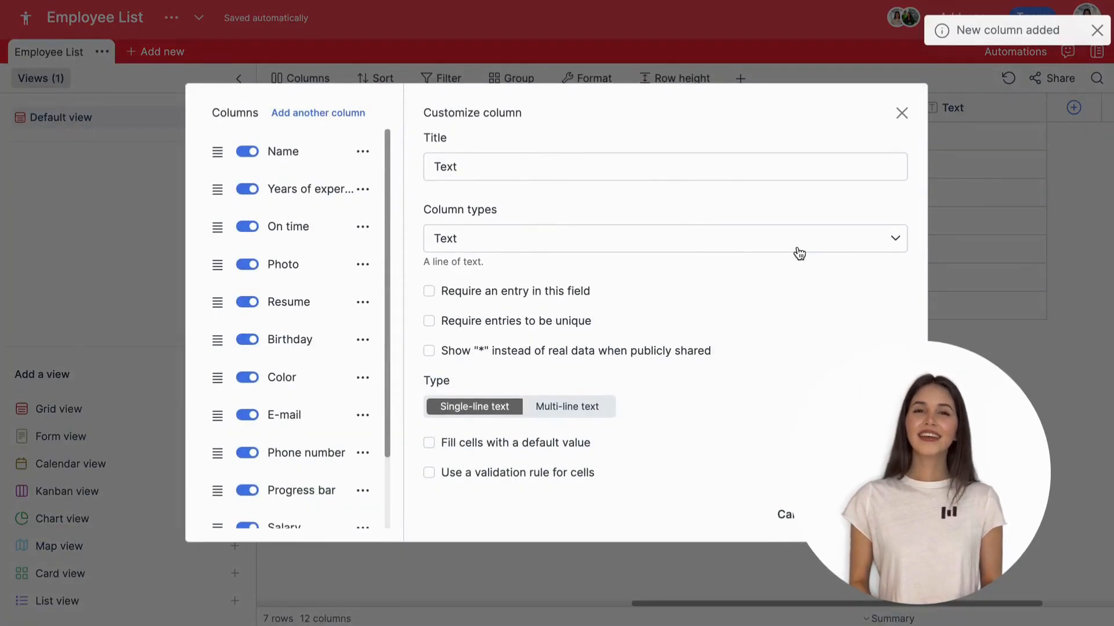
Step: Turn the new column into a single-select column named Title
{"action": "left_click", "coordinate": [799, 254]}
{"action": "left_click", "coordinate": [573, 431]}
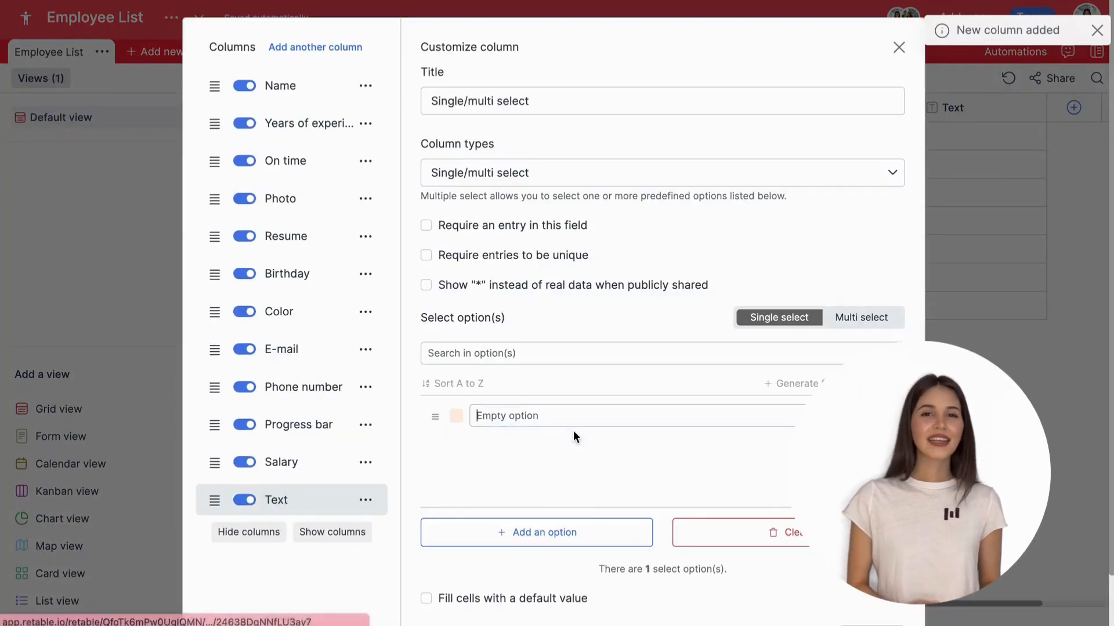
{"action": "triple_click", "coordinate": [583, 95]}
{"action": "type", "text": "Title"}
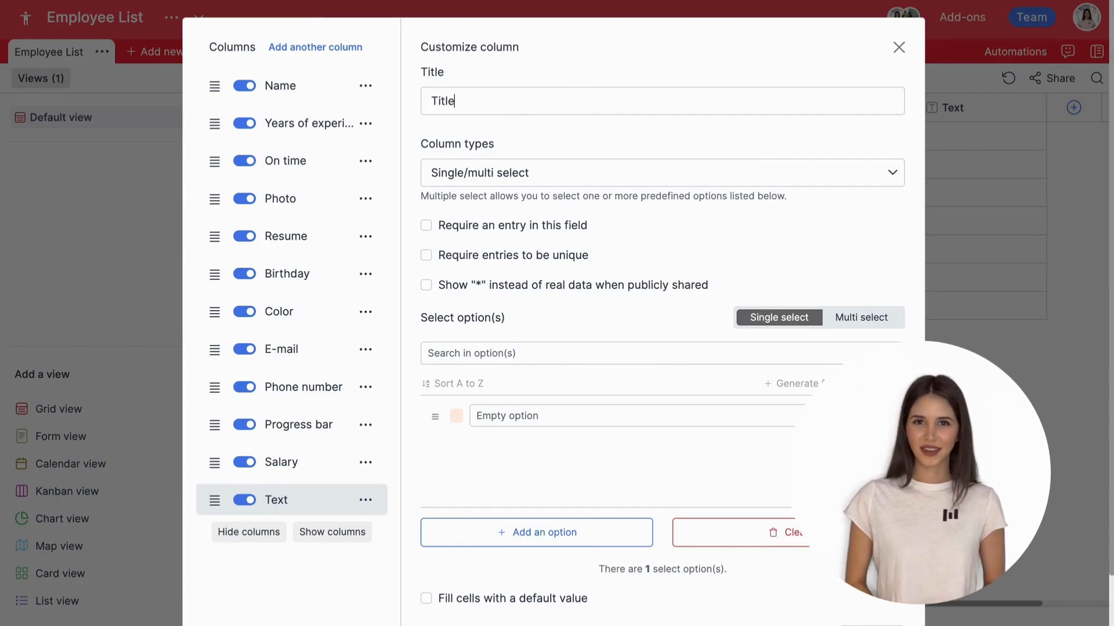
{"action": "left_click", "coordinate": [842, 320]}
{"action": "left_click", "coordinate": [816, 319]}
{"action": "scroll", "coordinate": [816, 324], "scroll_direction": "down", "scroll_amount": 1}
Step: Add job options Marketing Manager, Accountant and CEO, with Sales Representative as default
{"action": "left_click", "coordinate": [700, 392]}
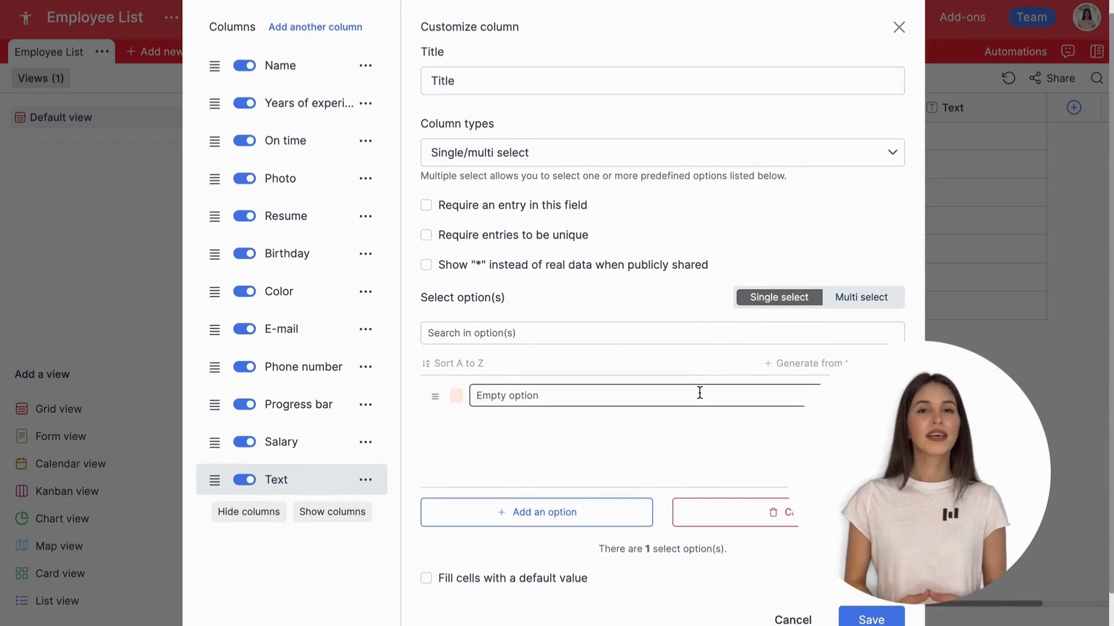
{"action": "key", "text": "Return"}
{"action": "type", "text": "Accountant"}
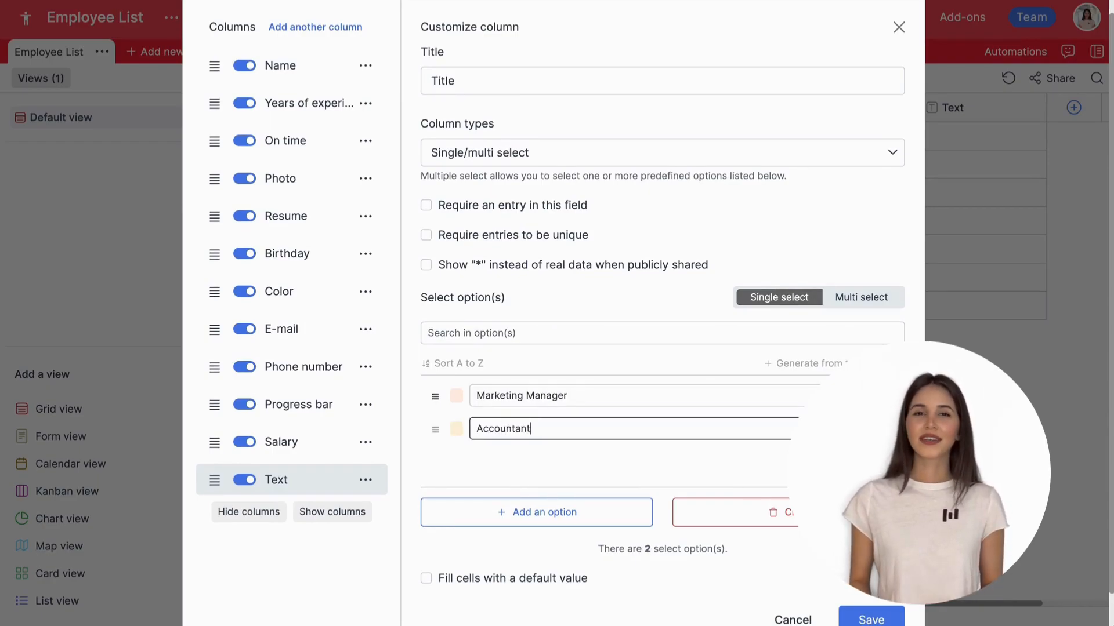
{"action": "key", "text": "Return"}
{"action": "type", "text": "Client"}
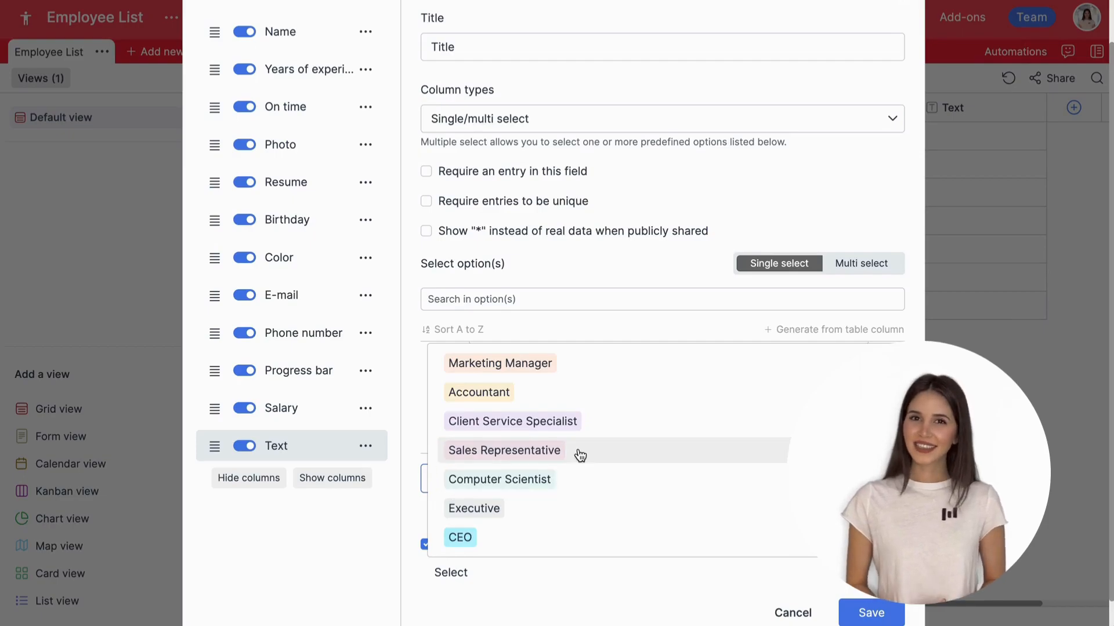
{"action": "left_click", "coordinate": [580, 455]}
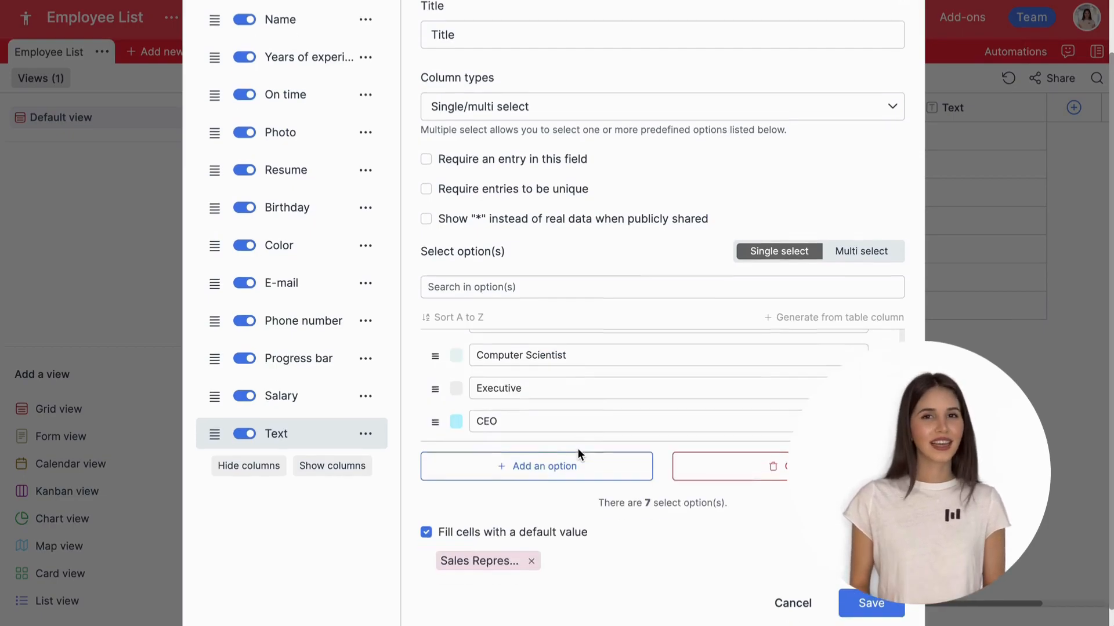
{"action": "left_click", "coordinate": [870, 580]}
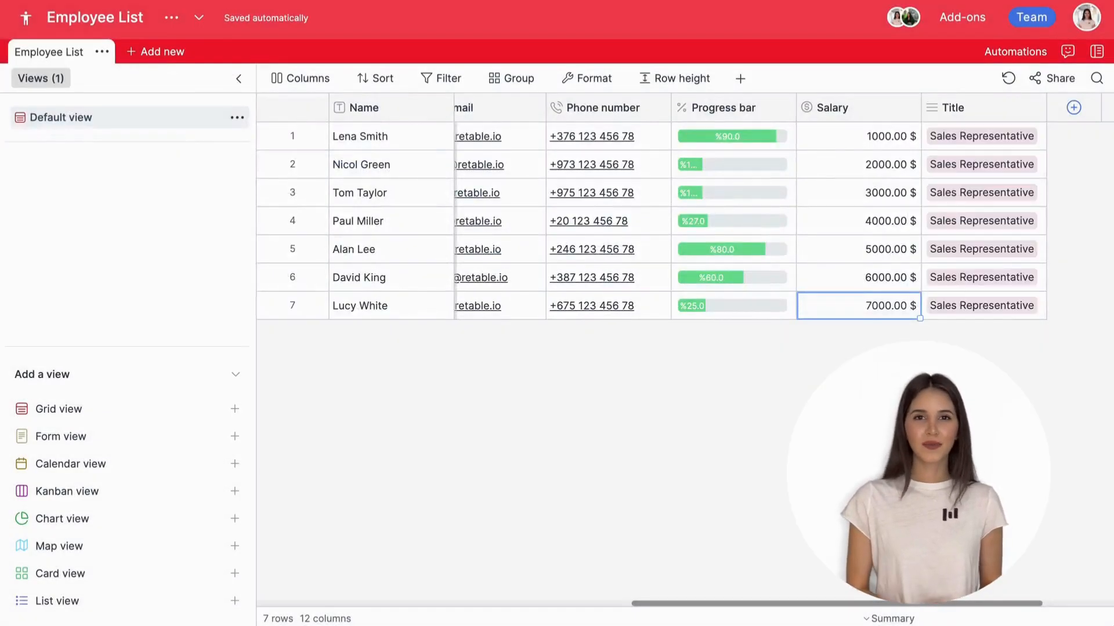
Step: Choose row 2's job title and add another new column
{"action": "scroll", "coordinate": [871, 571], "scroll_direction": "right", "scroll_amount": 2}
{"action": "left_click", "coordinate": [937, 164]}
{"action": "left_click", "coordinate": [937, 165]}
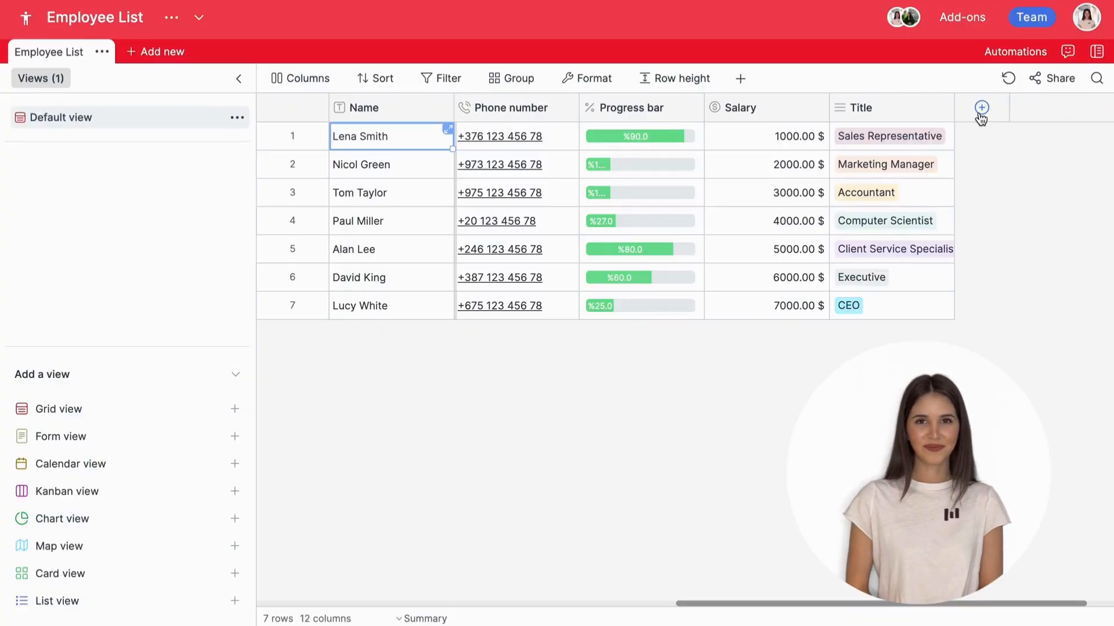
{"action": "left_click", "coordinate": [982, 108]}
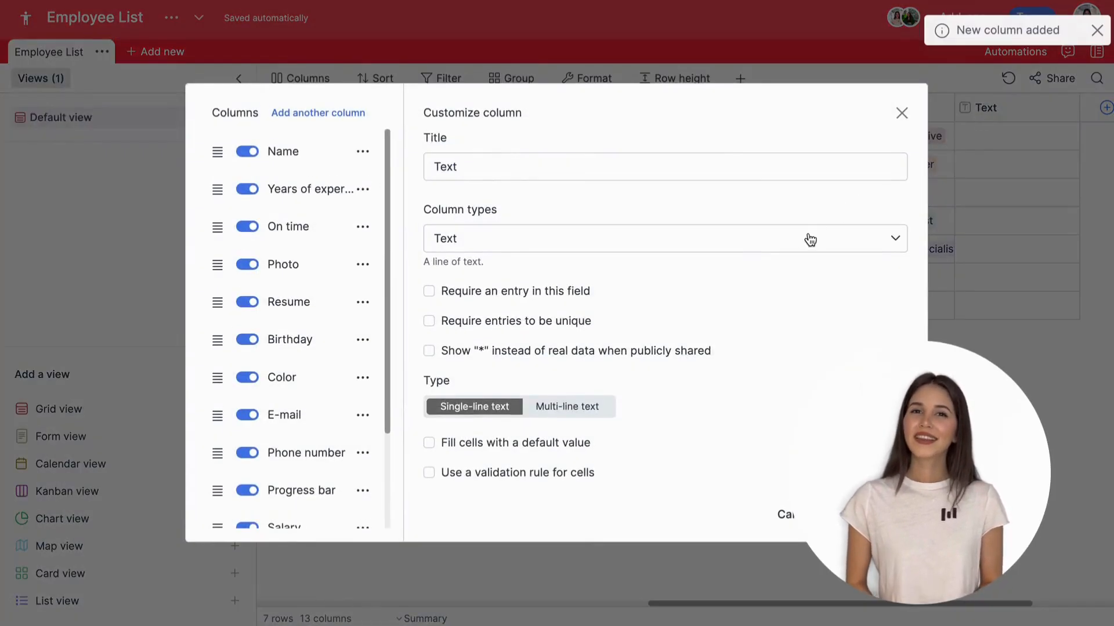
Step: Make the column a 10-star Rating column named 'Tasks done on time'
{"action": "left_click", "coordinate": [808, 236]}
{"action": "left_click", "coordinate": [577, 514]}
{"action": "double_click", "coordinate": [579, 224]}
{"action": "type", "text": "Tasks done on"}
{"action": "left_click", "coordinate": [706, 411]}
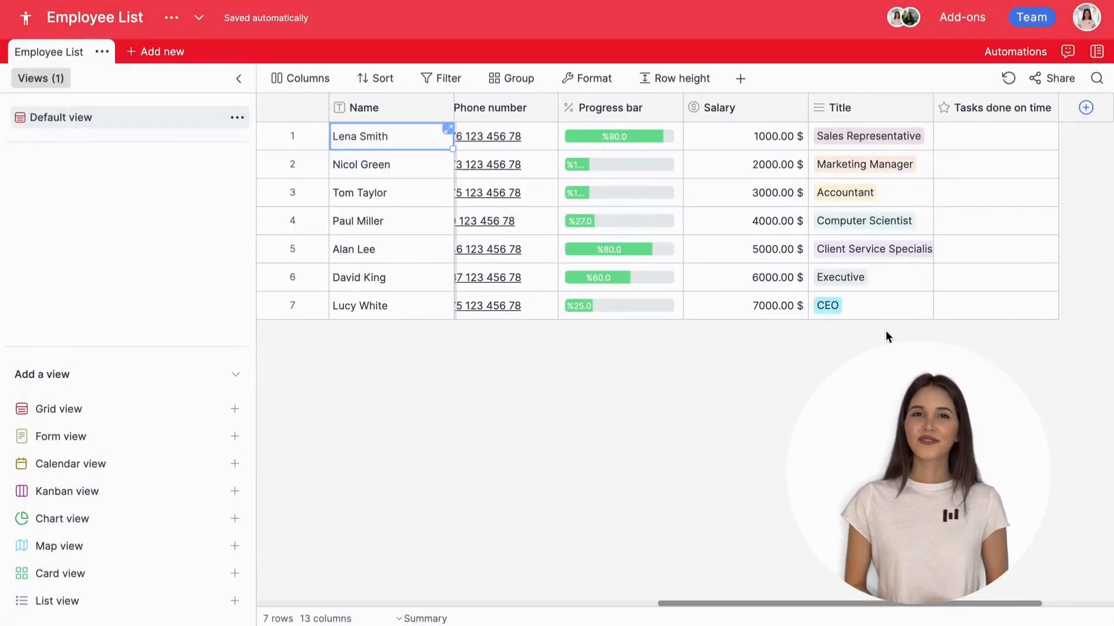
Step: Rate each employee's tasks done on time: 7, 9, 4, 9 stars and so on
{"action": "scroll", "coordinate": [885, 337], "scroll_direction": "right", "scroll_amount": 2}
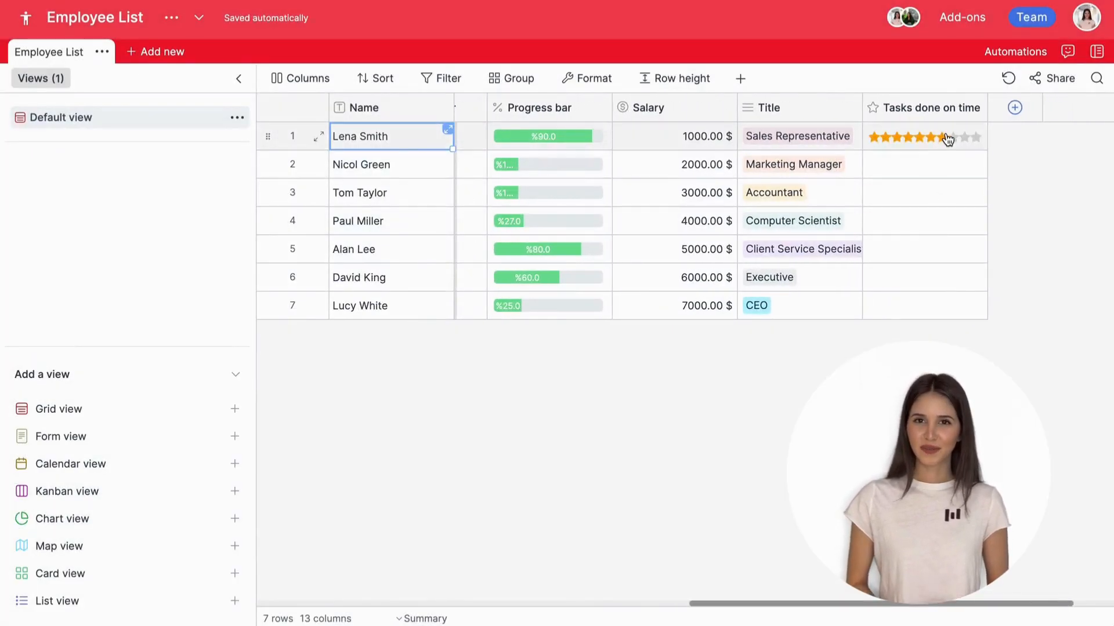
{"action": "left_click", "coordinate": [941, 137]}
{"action": "left_click", "coordinate": [964, 166]}
{"action": "left_click", "coordinate": [908, 193]}
{"action": "left_click", "coordinate": [964, 222]}
{"action": "left_click", "coordinate": [947, 250]}
{"action": "left_click", "coordinate": [908, 278]}
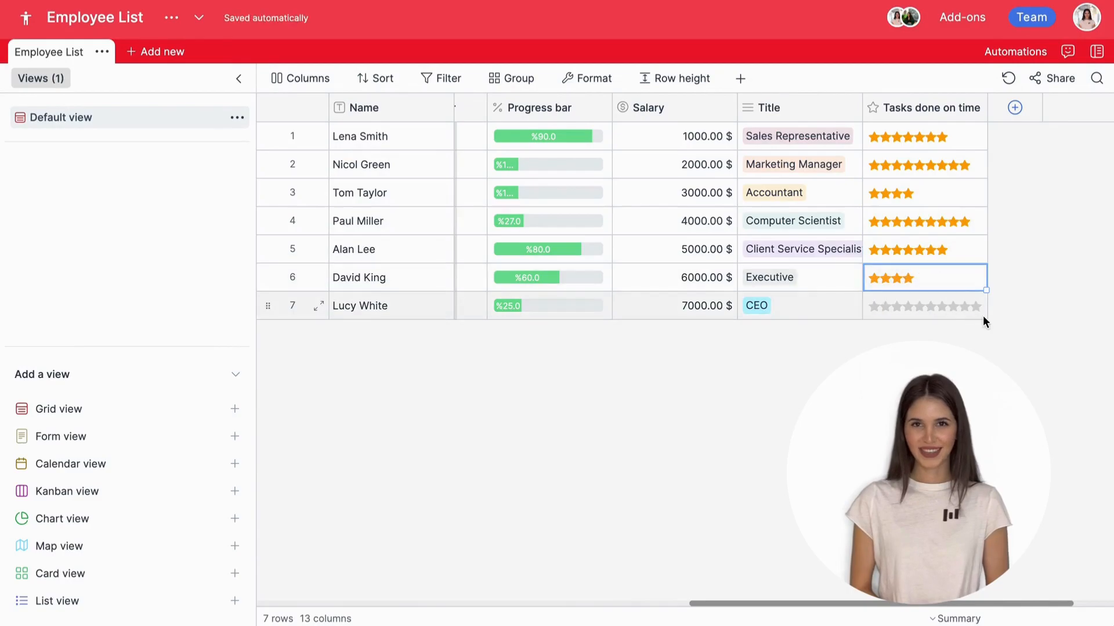
{"action": "left_click", "coordinate": [964, 306]}
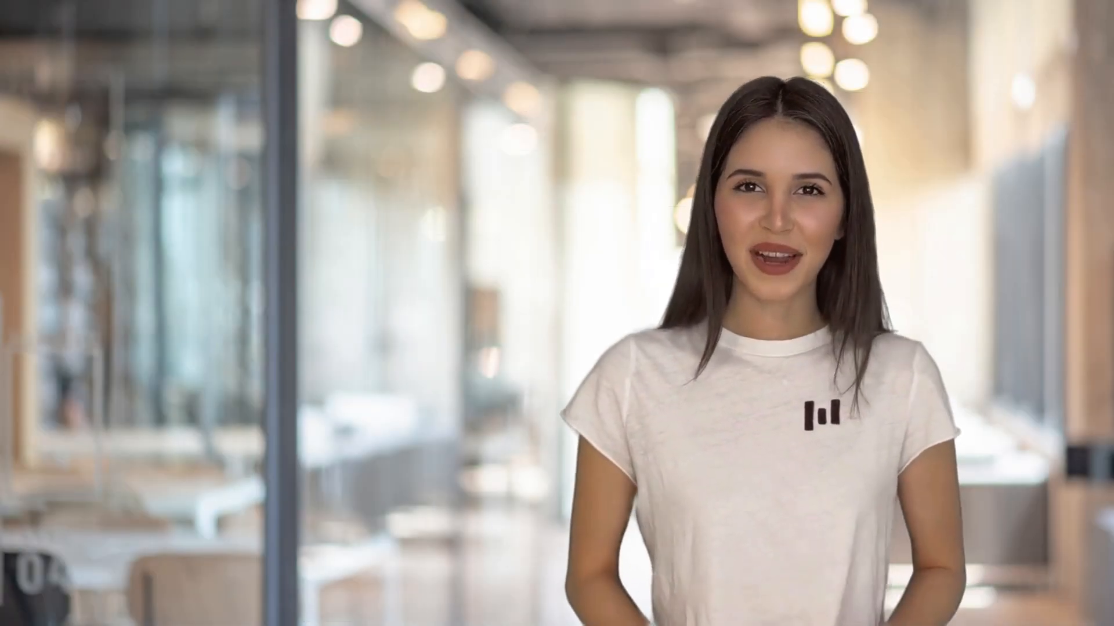